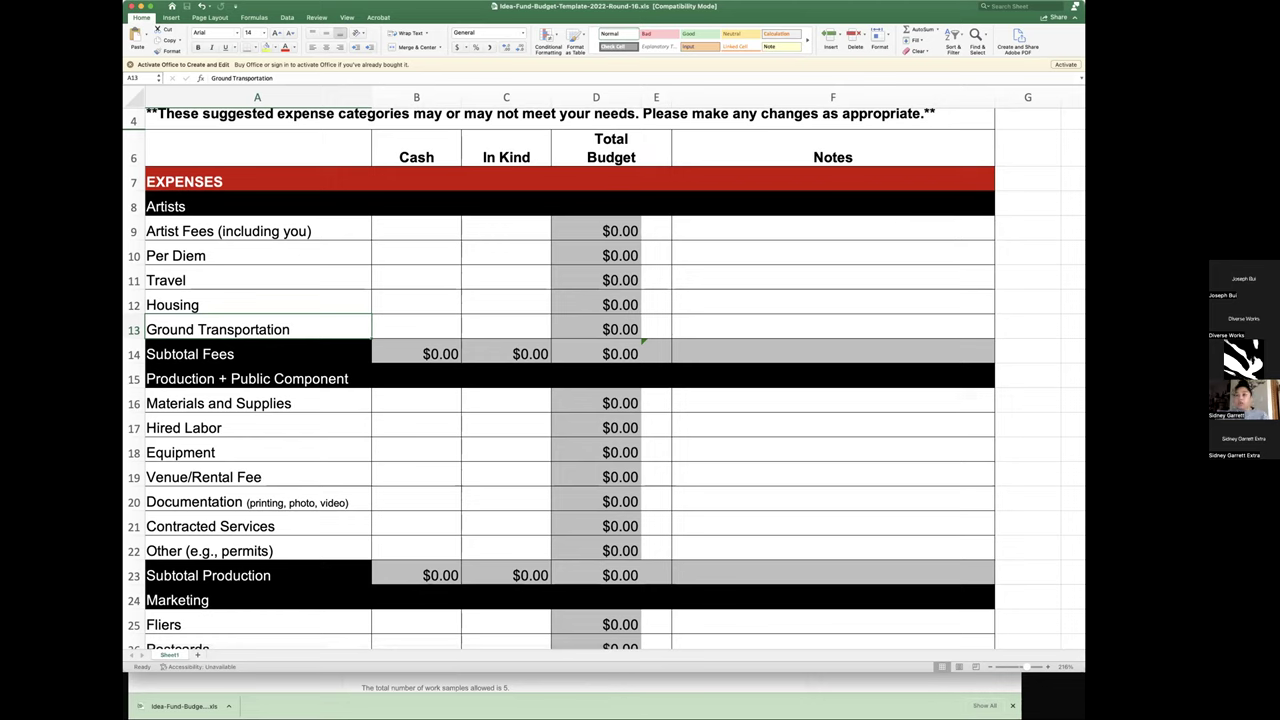
Review the Artists expense categories in the budget template, from Artist Fees through Ground Transportation
left_click(202, 231)
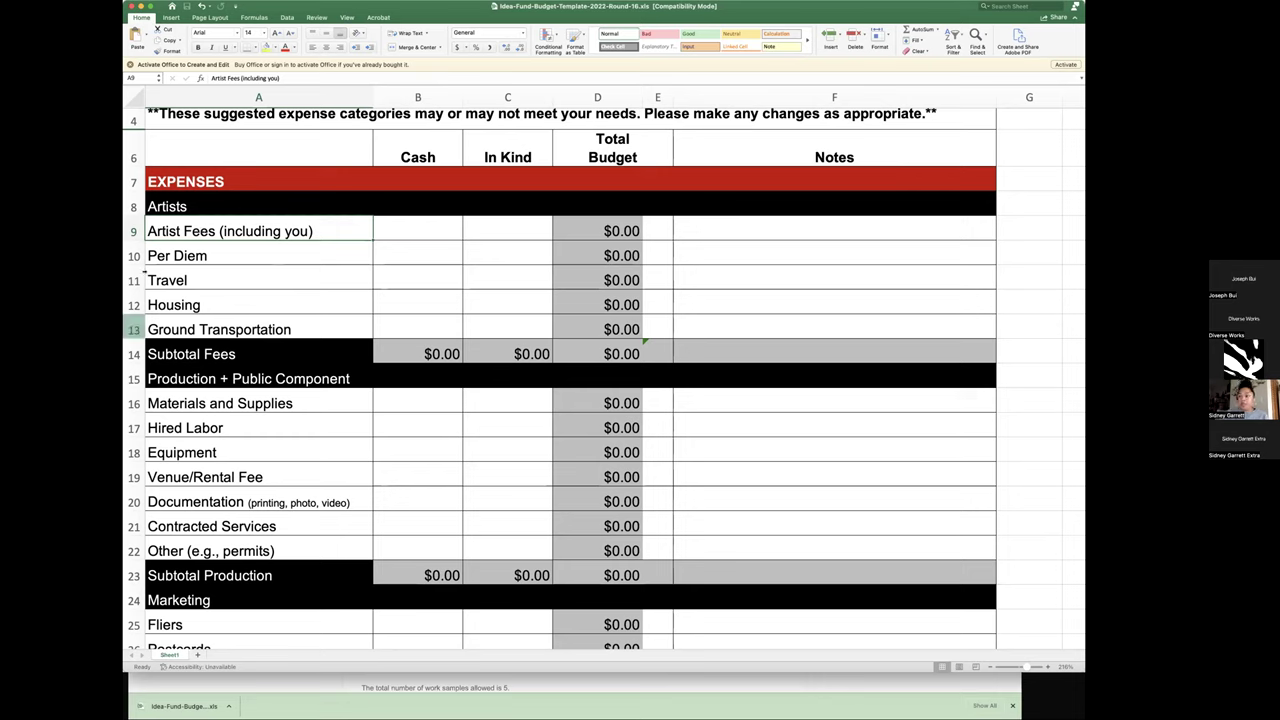
left_click(200, 255)
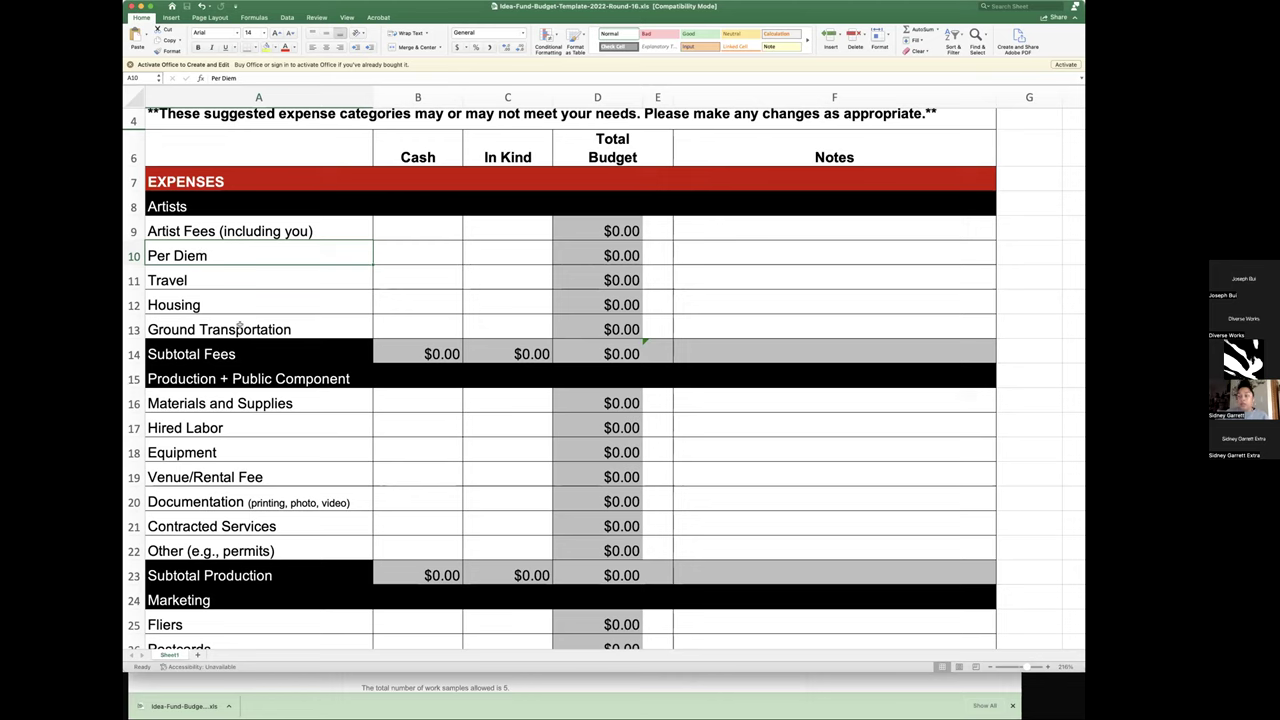
left_click(190, 283)
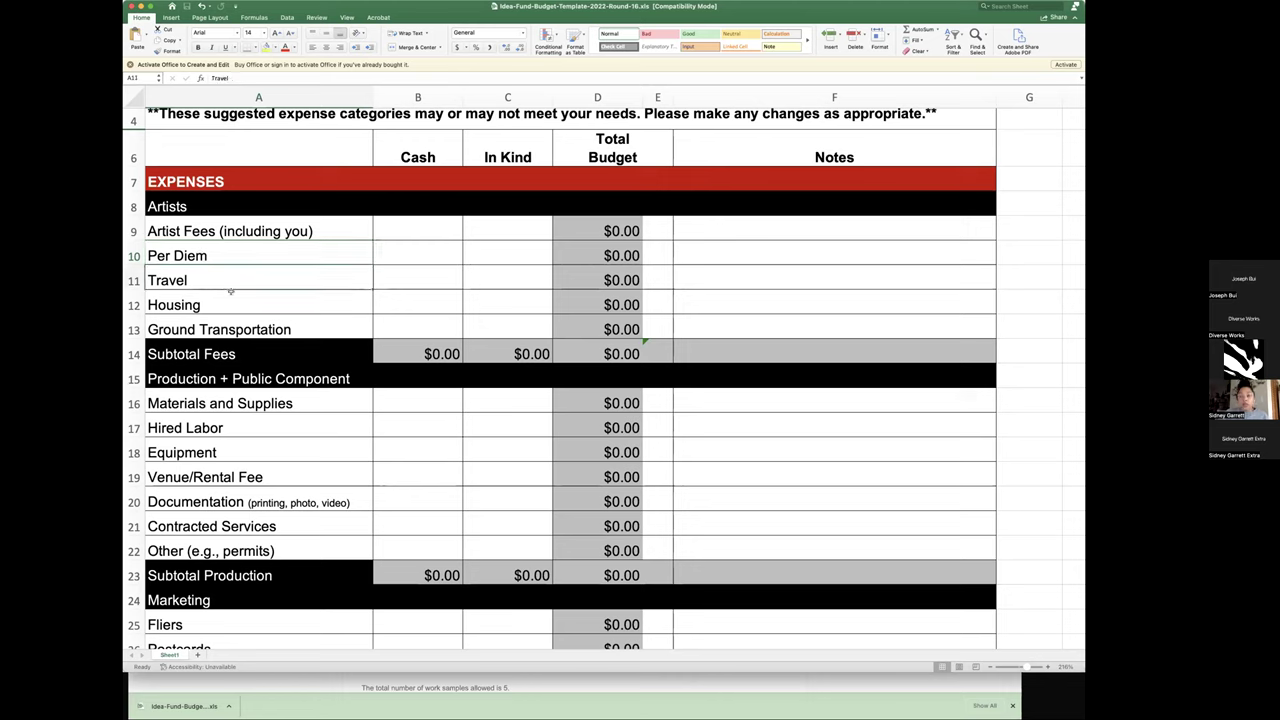
left_click(230, 305)
left_click(292, 330)
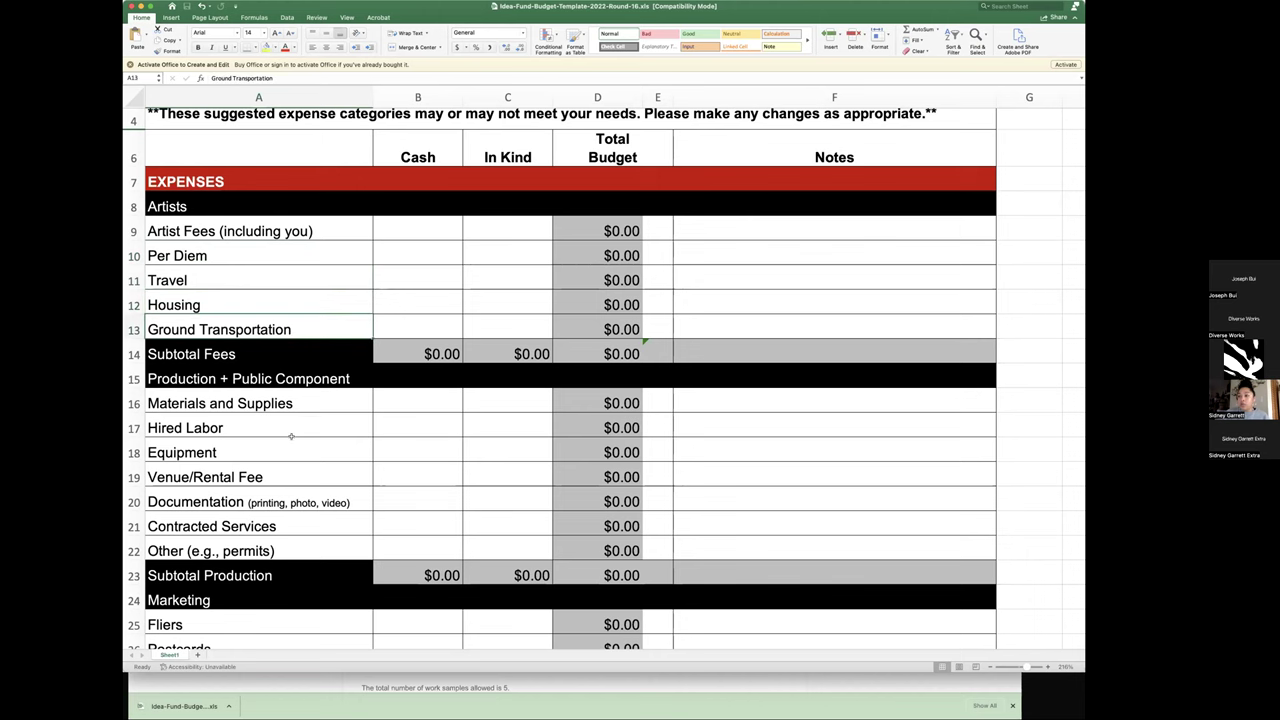
Review the Production + Public Component expense categories one by one, from Materials and Supplies through Other (e.g., permits)
scroll(286, 440, "down", 5)
scroll(290, 437, "up", 2)
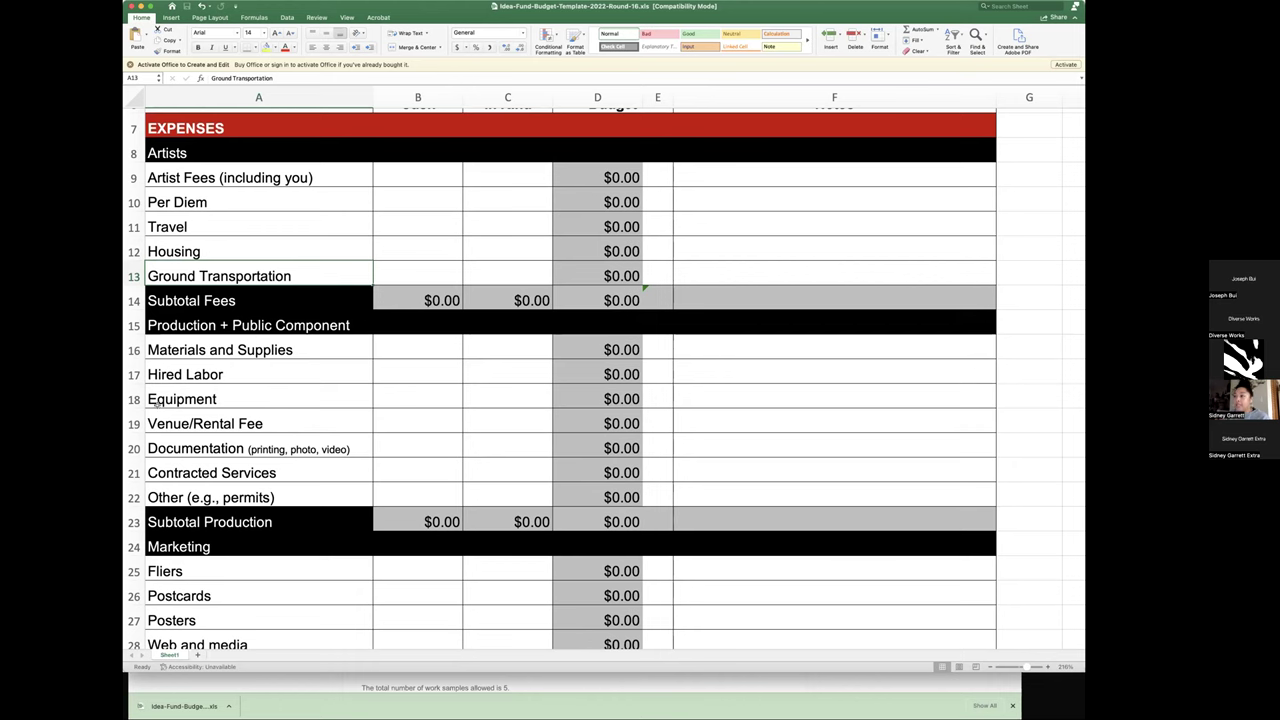
scroll(257, 401, "down", 4)
scroll(262, 424, "down", 4)
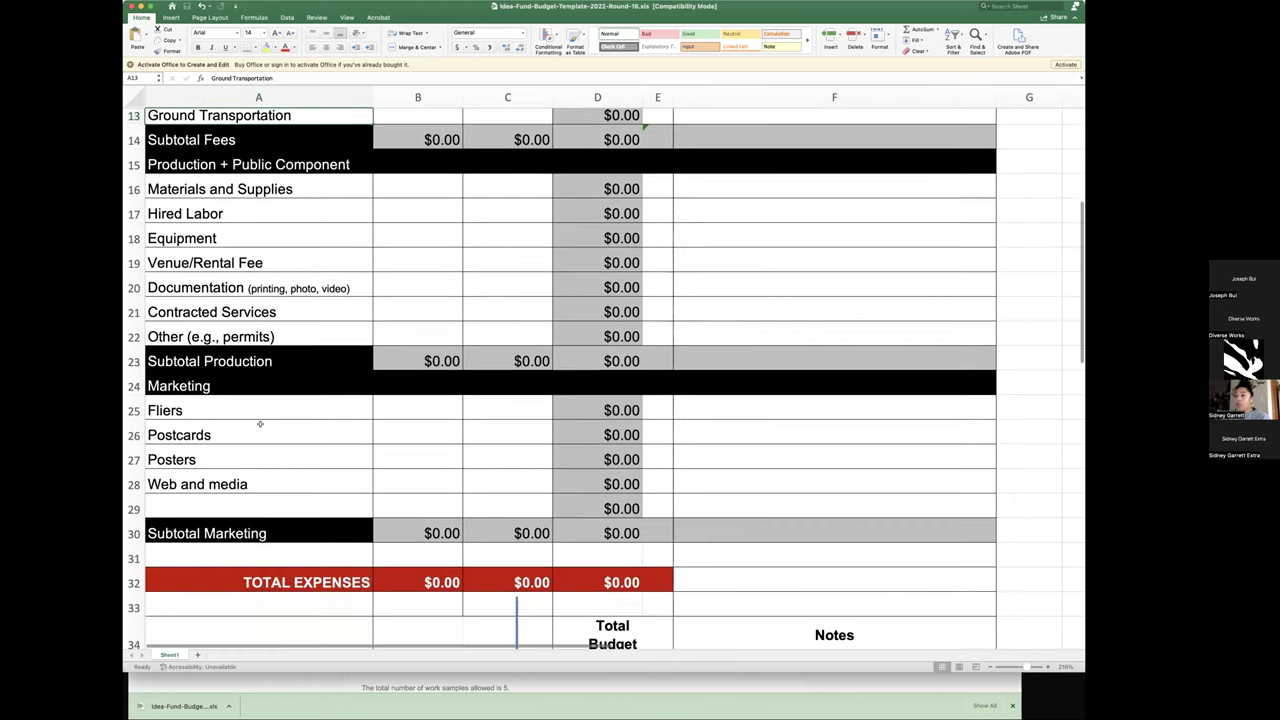
scroll(260, 424, "up", 1)
scroll(260, 424, "up", 1)
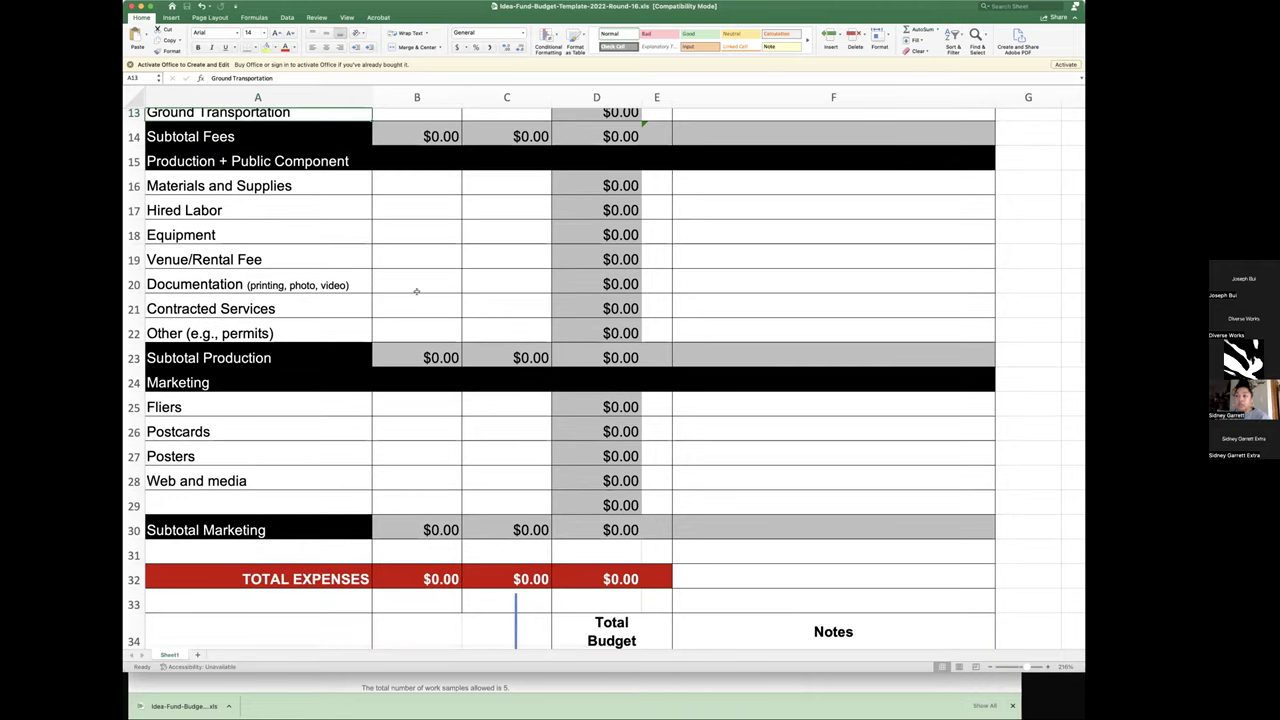
left_click(290, 180)
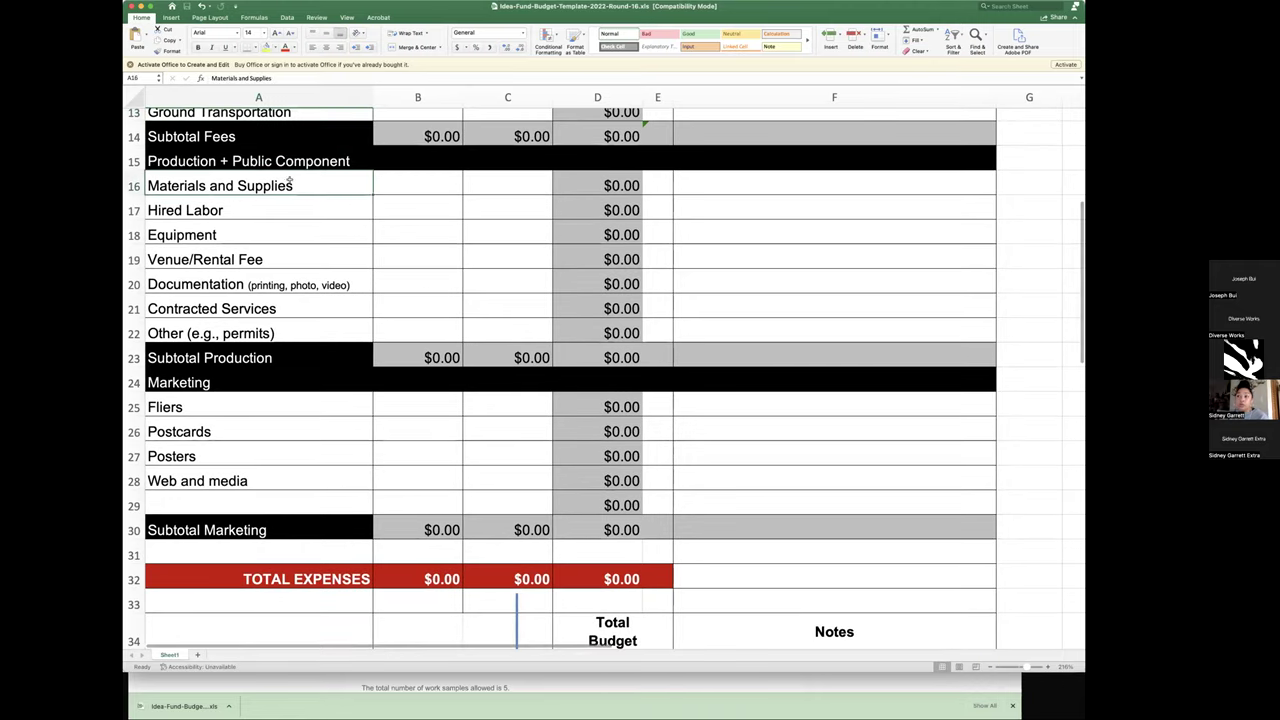
left_click(348, 211)
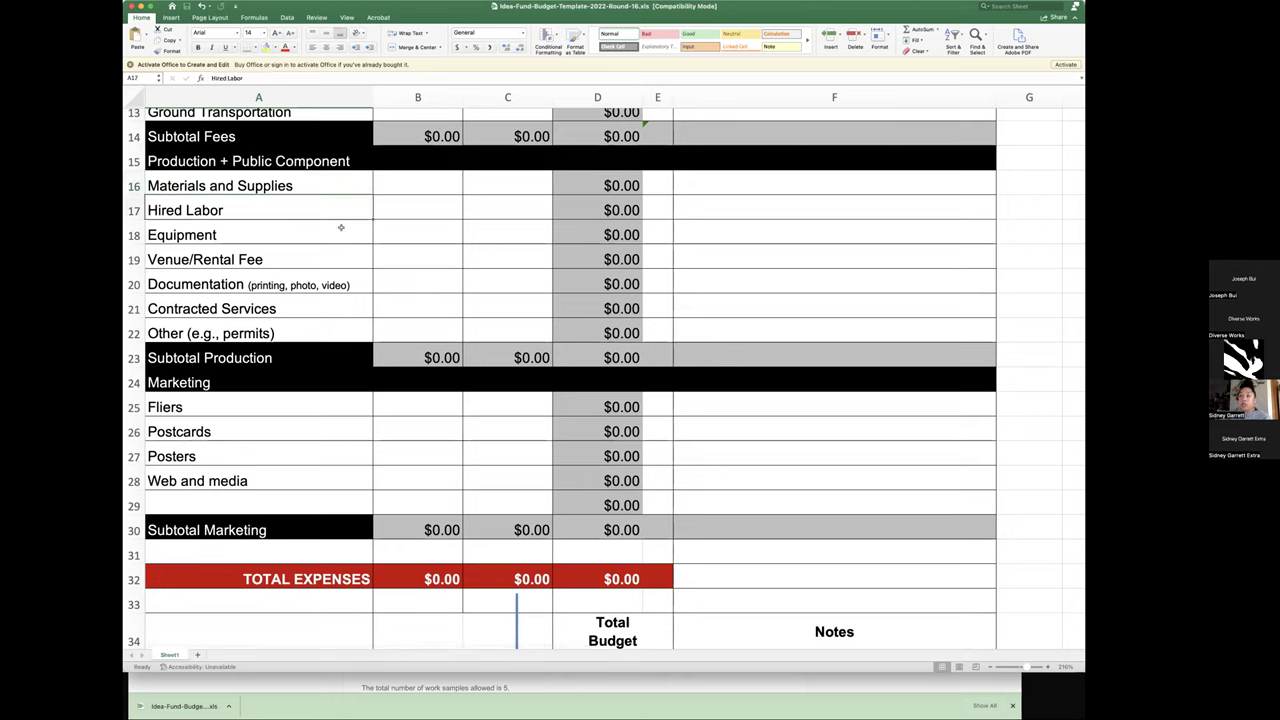
left_click(337, 235)
left_click(340, 251)
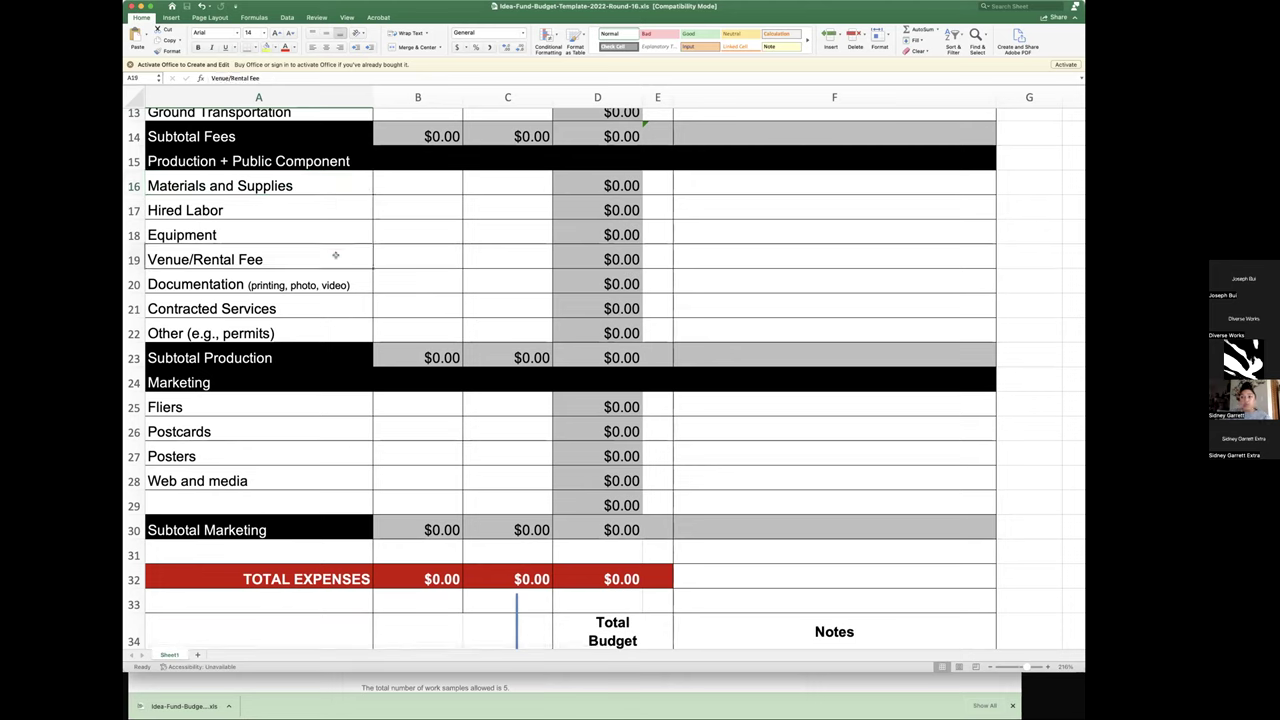
left_click(340, 279)
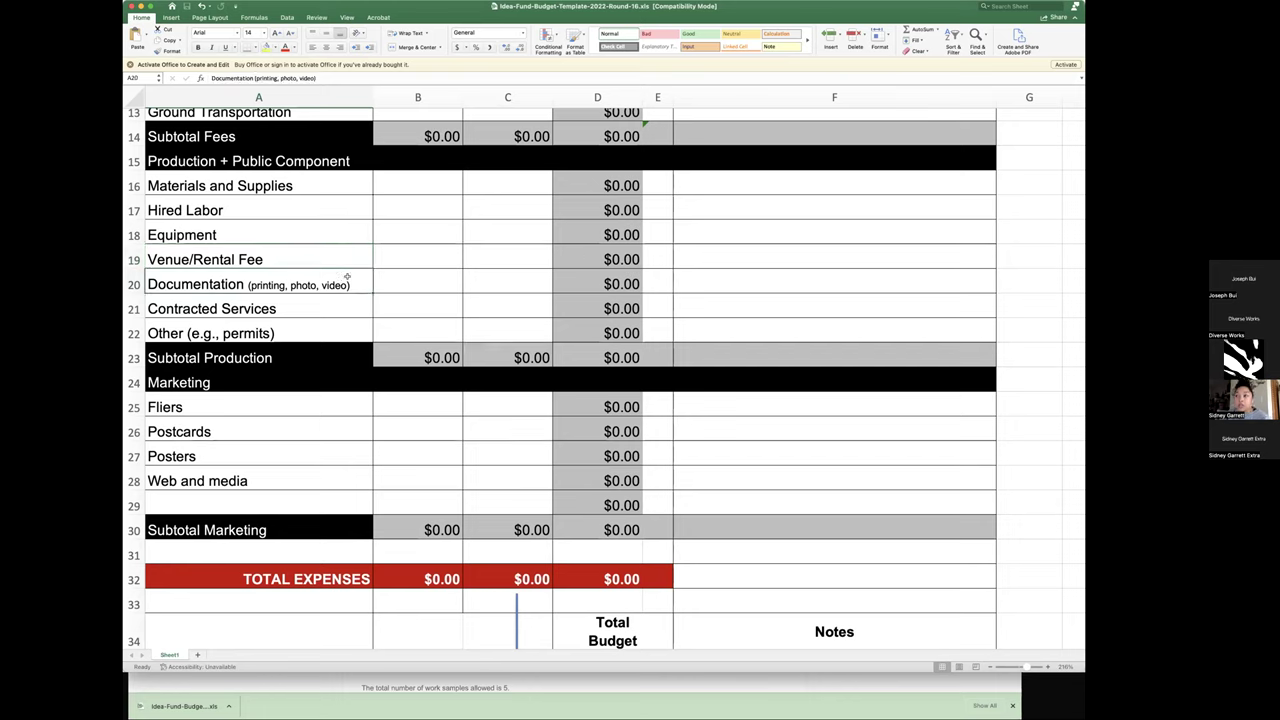
left_click(339, 307)
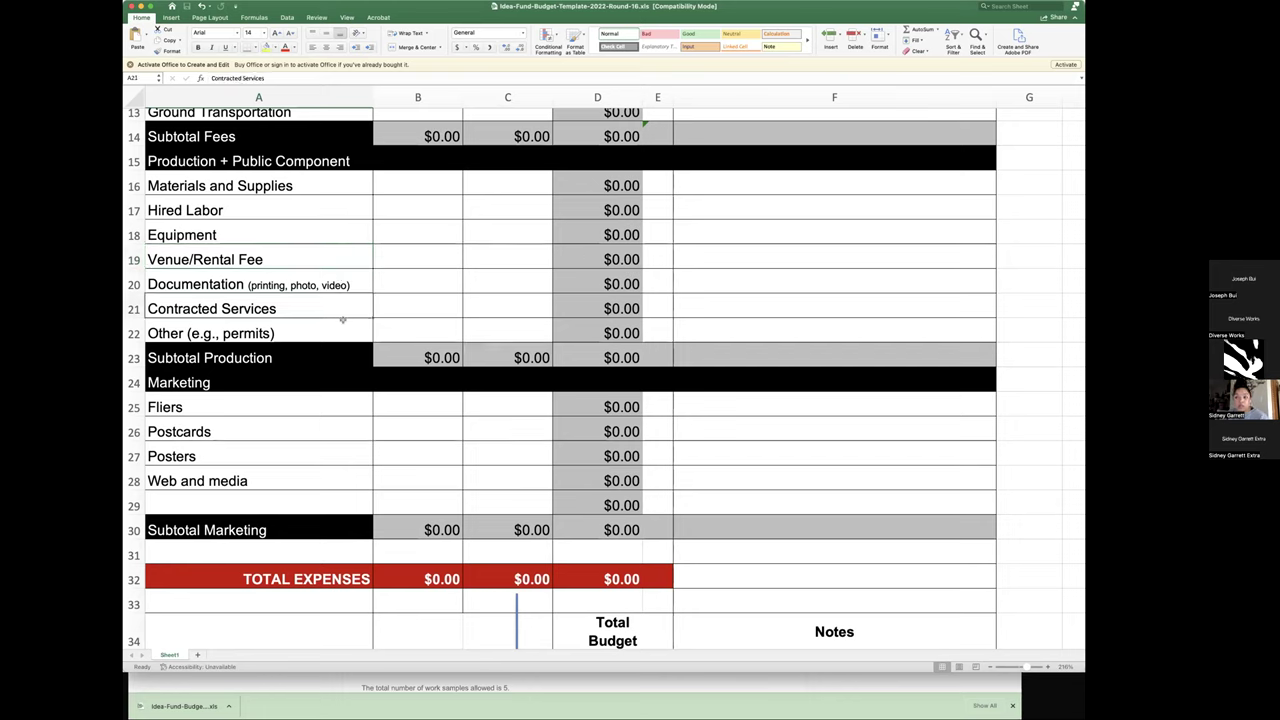
left_click(335, 328)
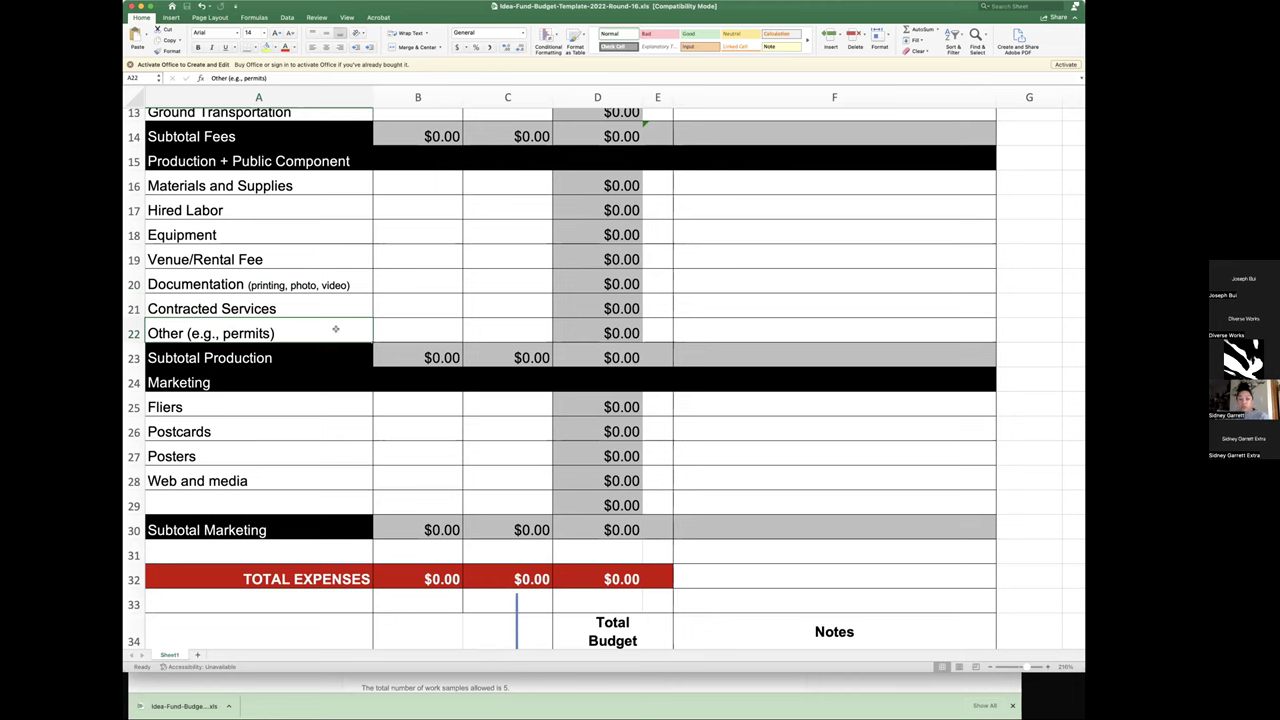
Review the Marketing expense categories: Fliers, Postcards, Posters, and Web and media
scroll(320, 396, "down", 2)
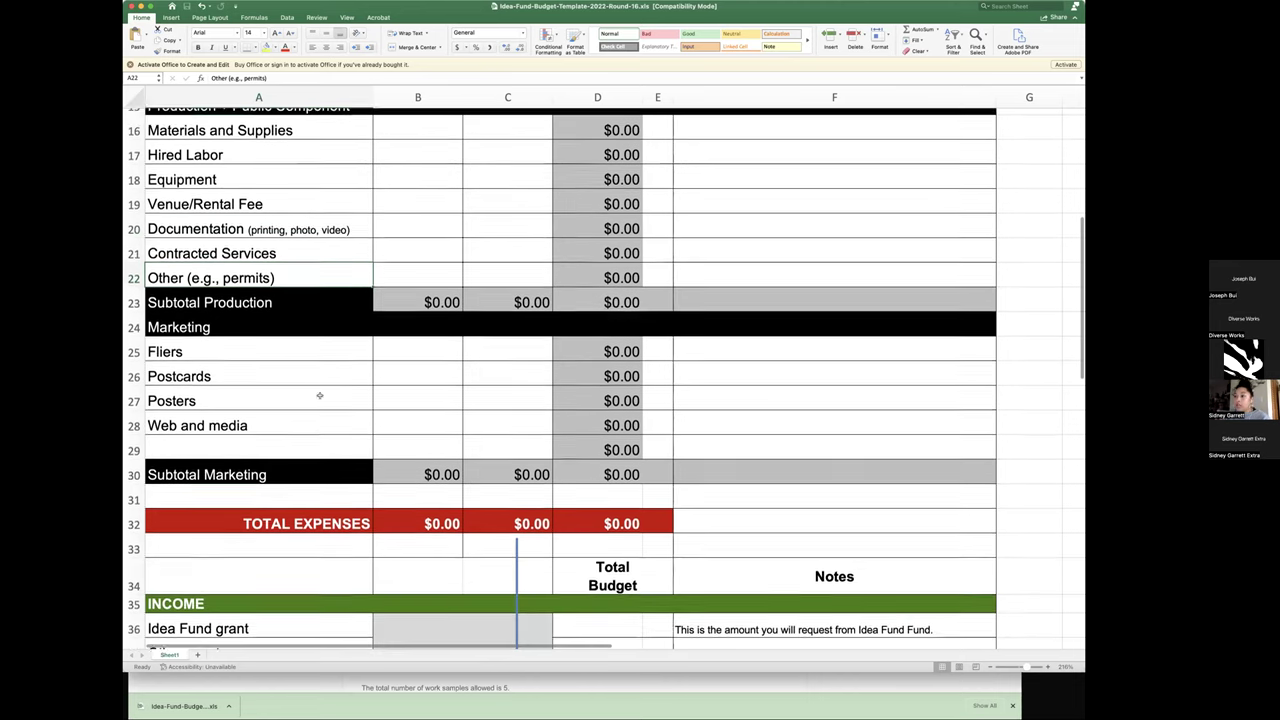
left_click(279, 345)
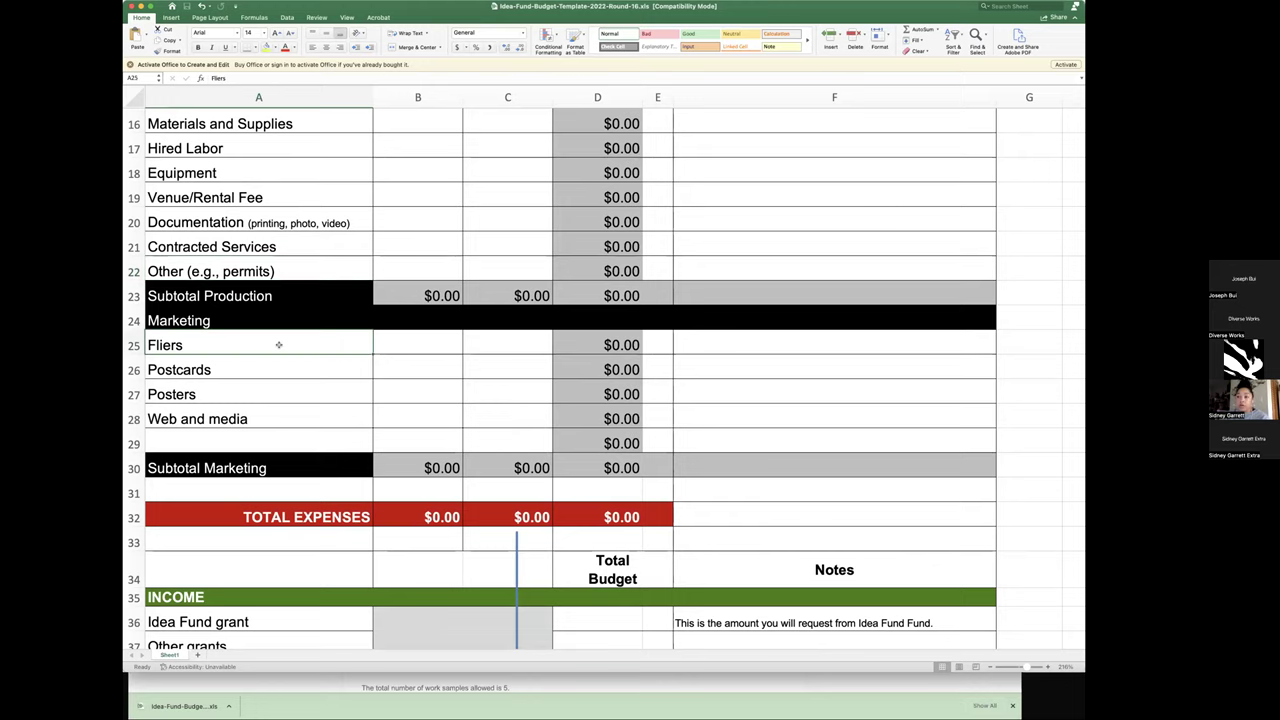
left_click(302, 368)
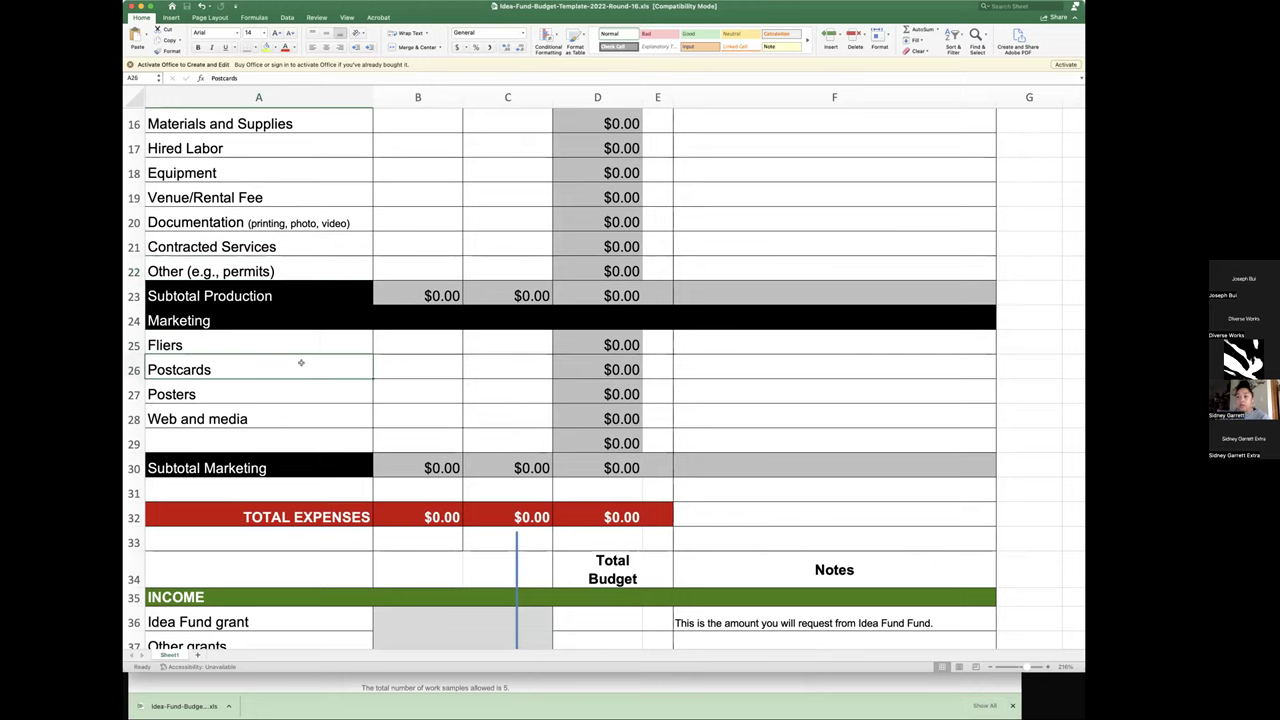
left_click(297, 387)
left_click(316, 421)
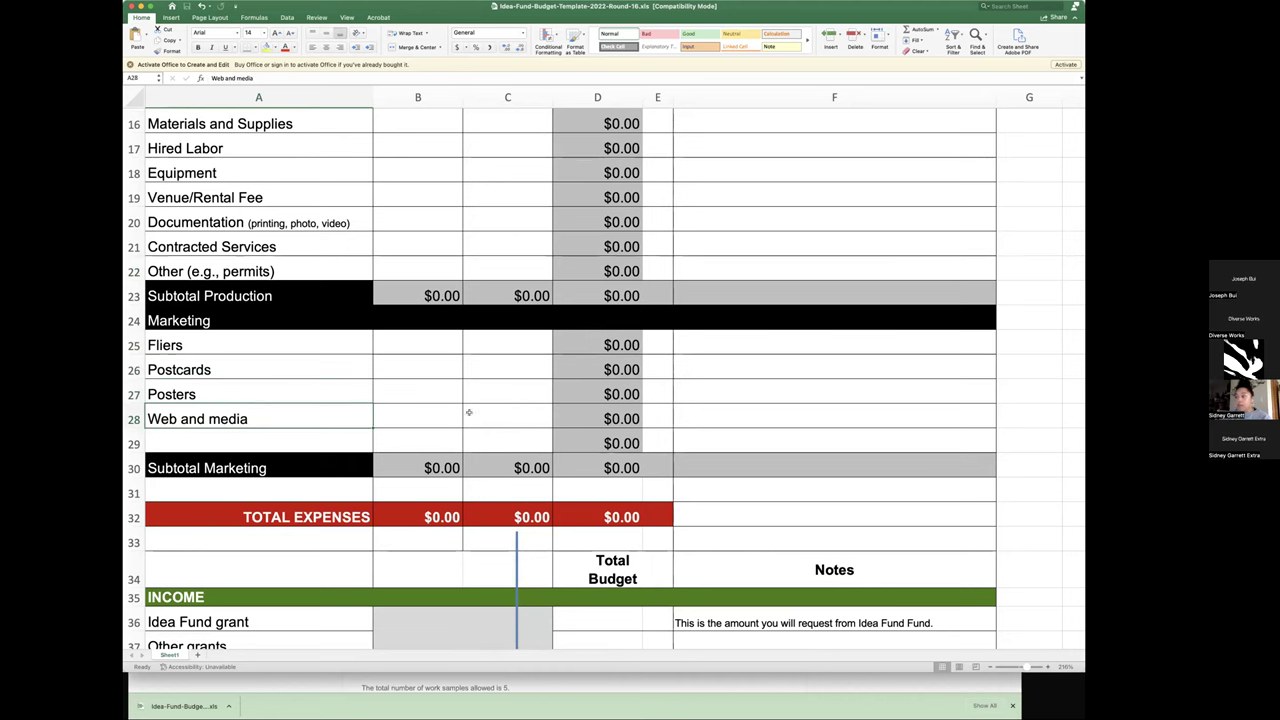
Look over the expense subtotals and inspect the Total Expenses cell in the Total Budget column
scroll(505, 436, "down", 3)
scroll(505, 436, "up", 2)
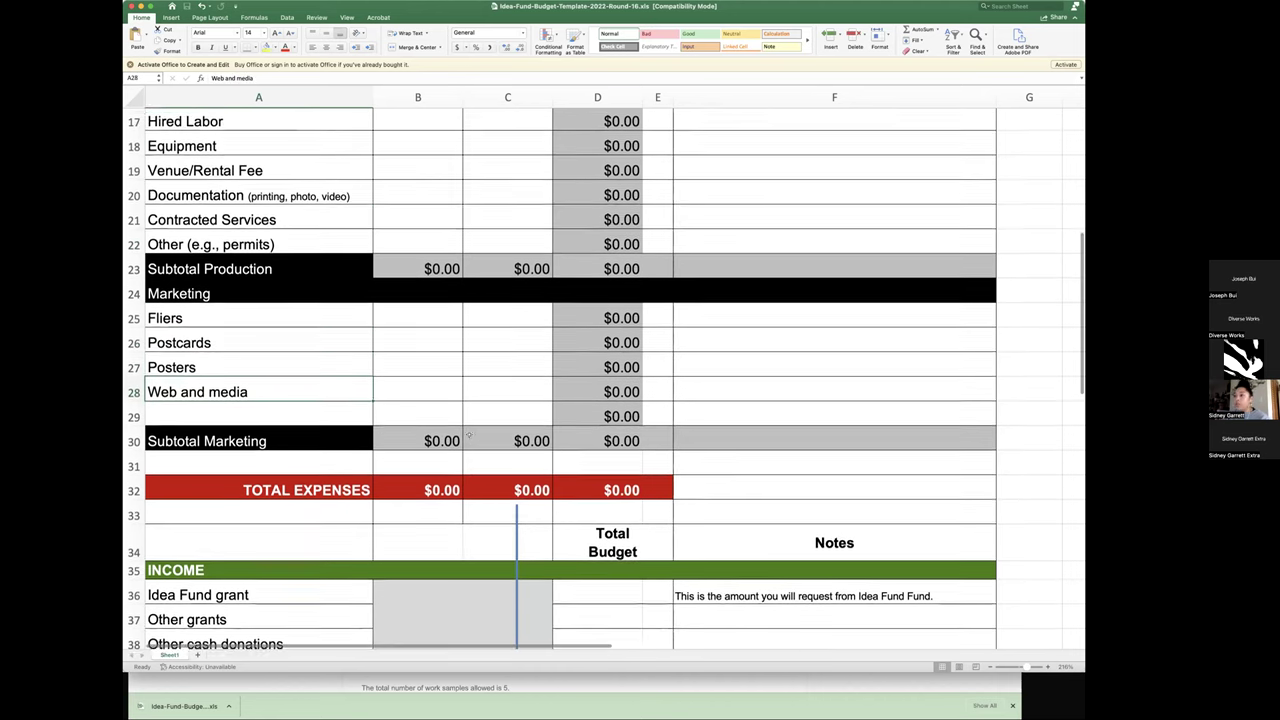
scroll(505, 436, "up", 4)
scroll(492, 481, "down", 4)
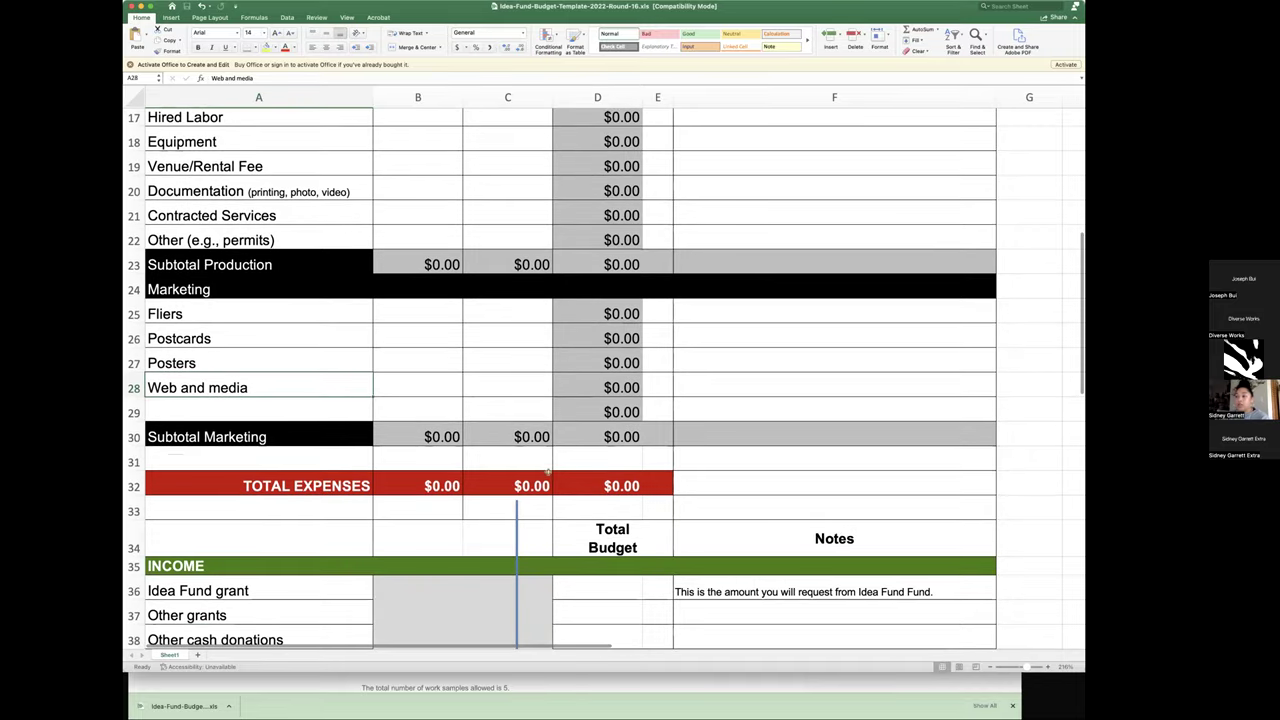
left_click(628, 479)
Examine the Idea Fund grant and Other grants rows of the Income section, including their Total Budget cells
scroll(653, 518, "down", 8)
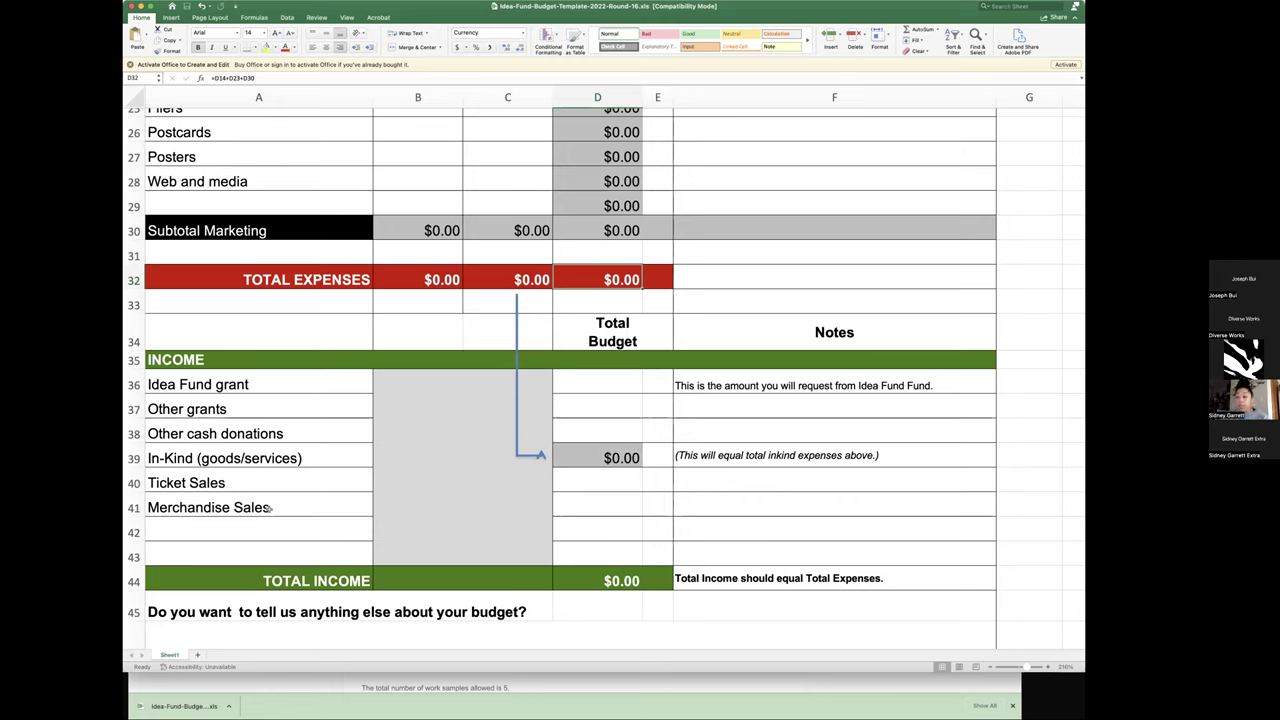
left_click(187, 384)
left_click(620, 376)
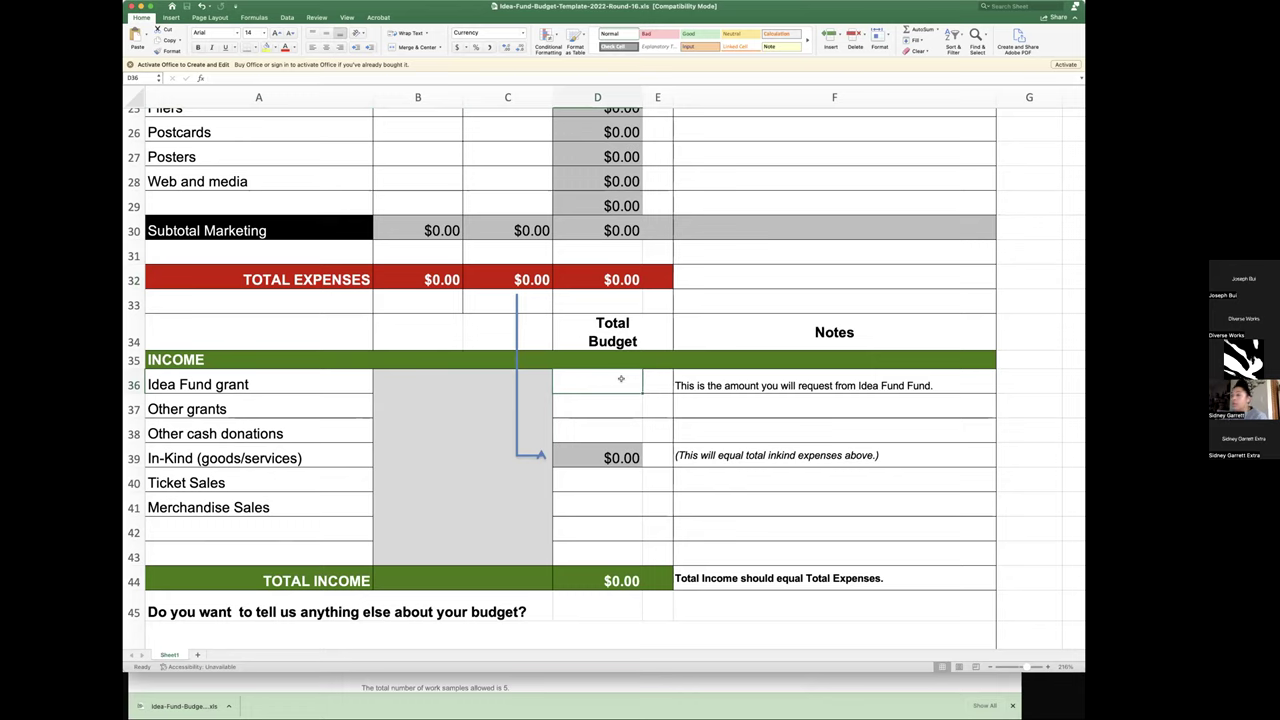
left_click(265, 425)
left_click(236, 408)
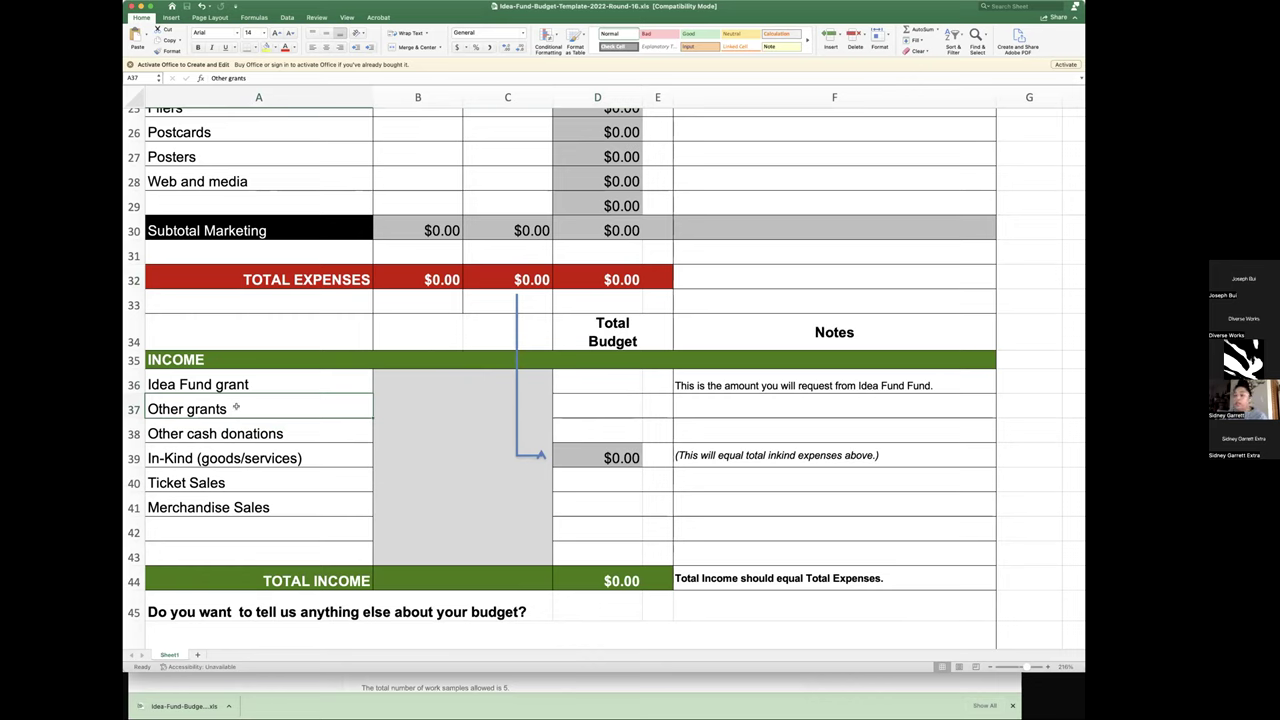
left_click(575, 411)
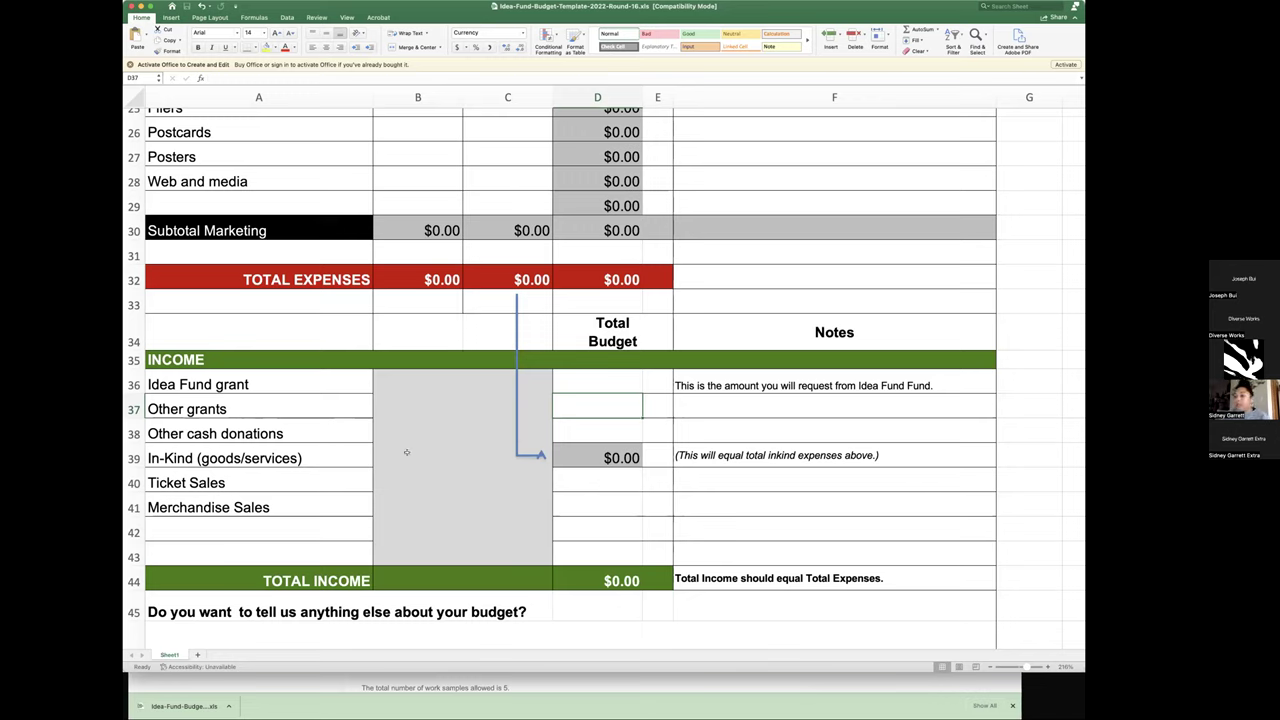
Examine the Other cash donations income row and its Total Budget cell
left_click(244, 428)
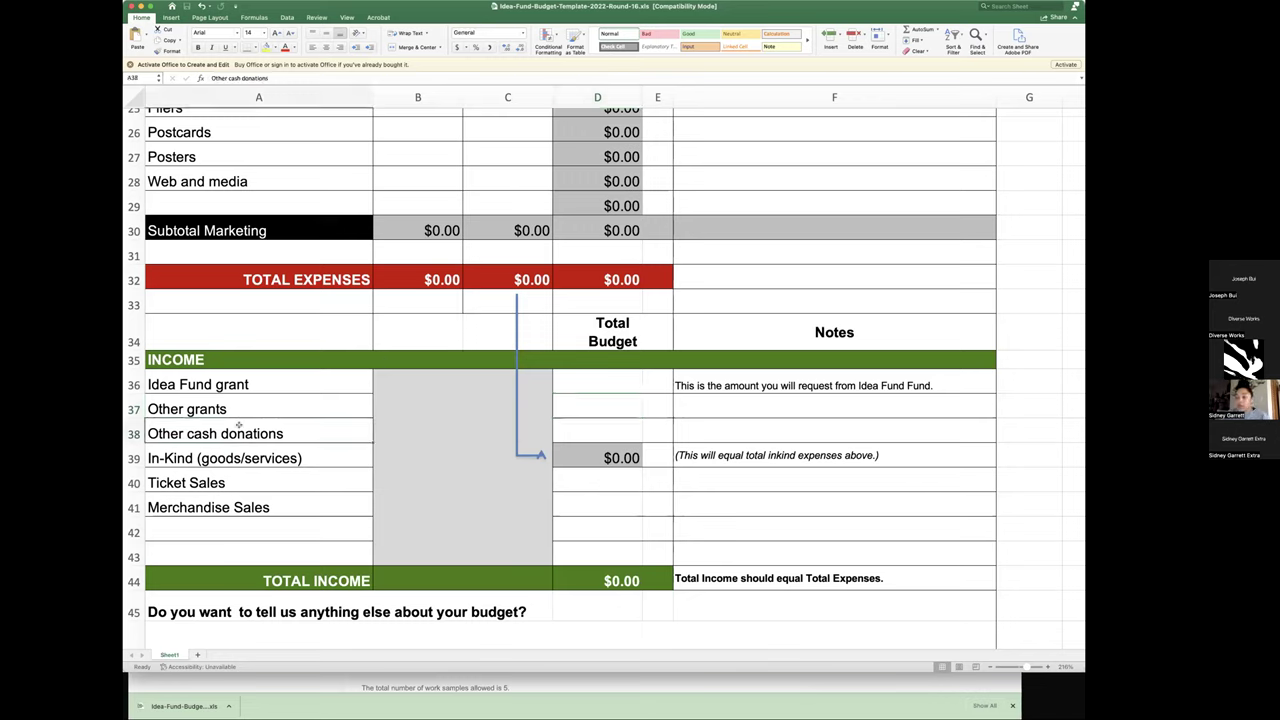
left_click(562, 426)
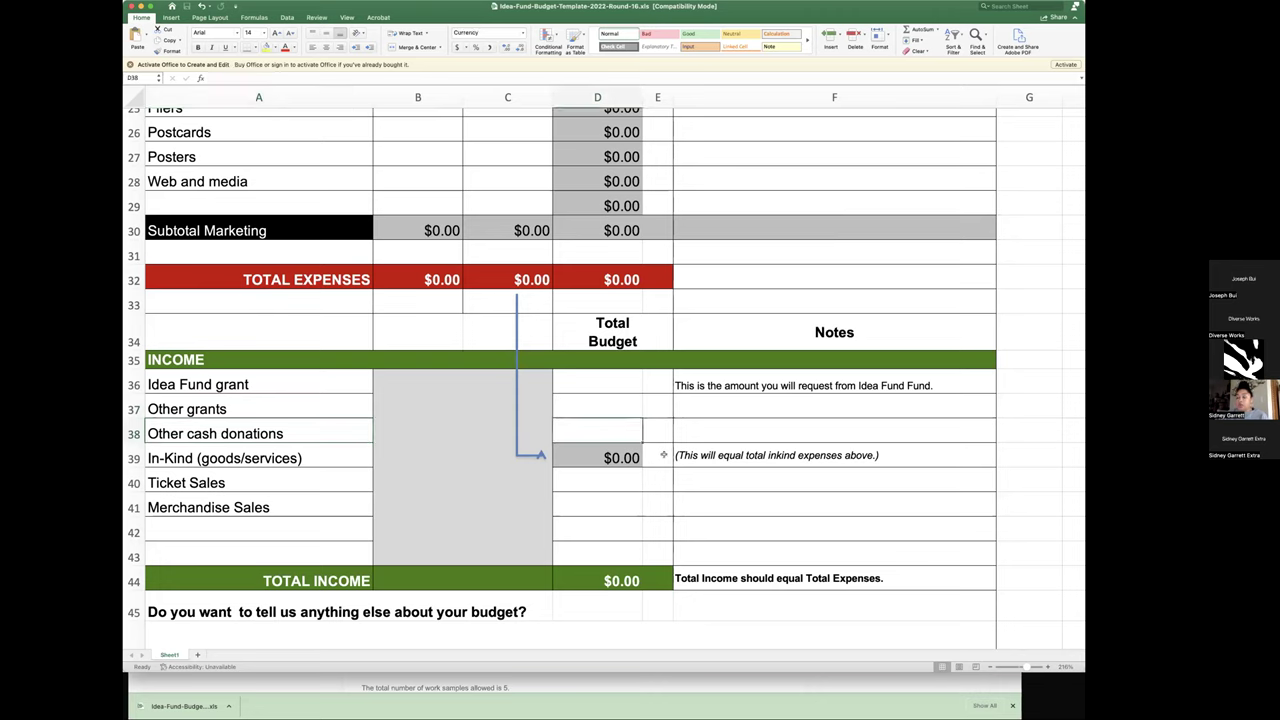
left_click(258, 433)
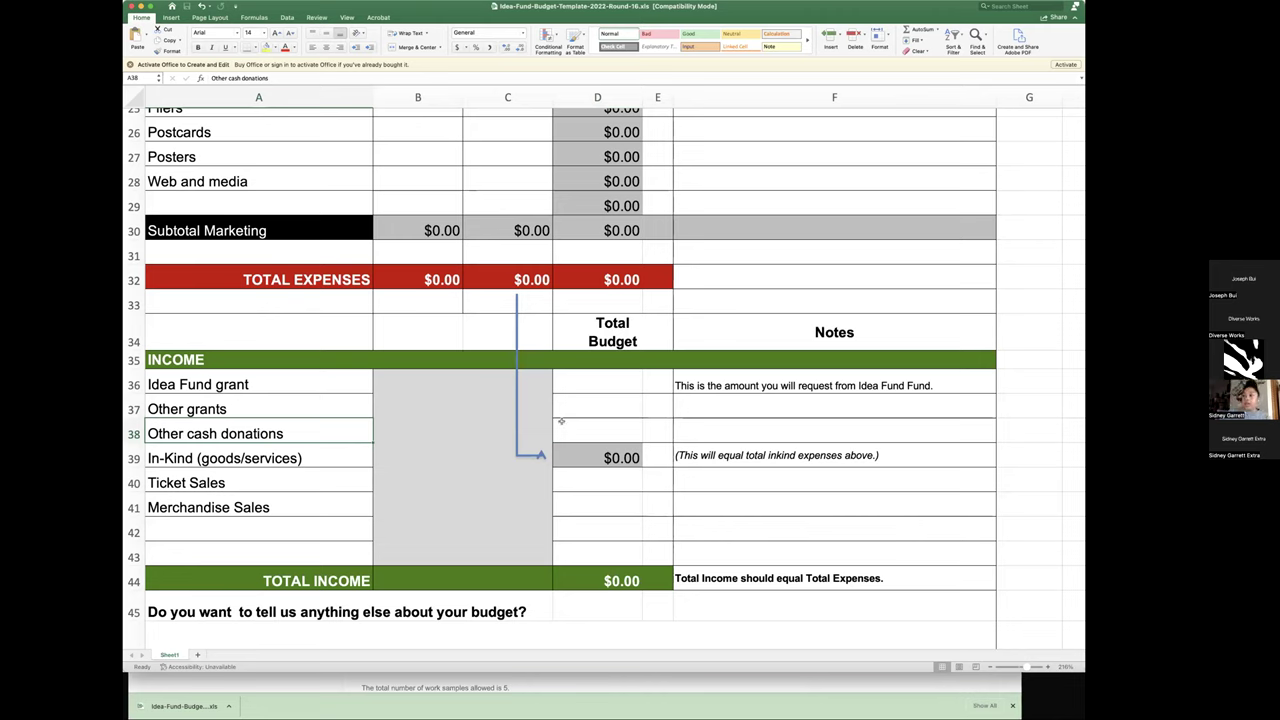
left_click(615, 432)
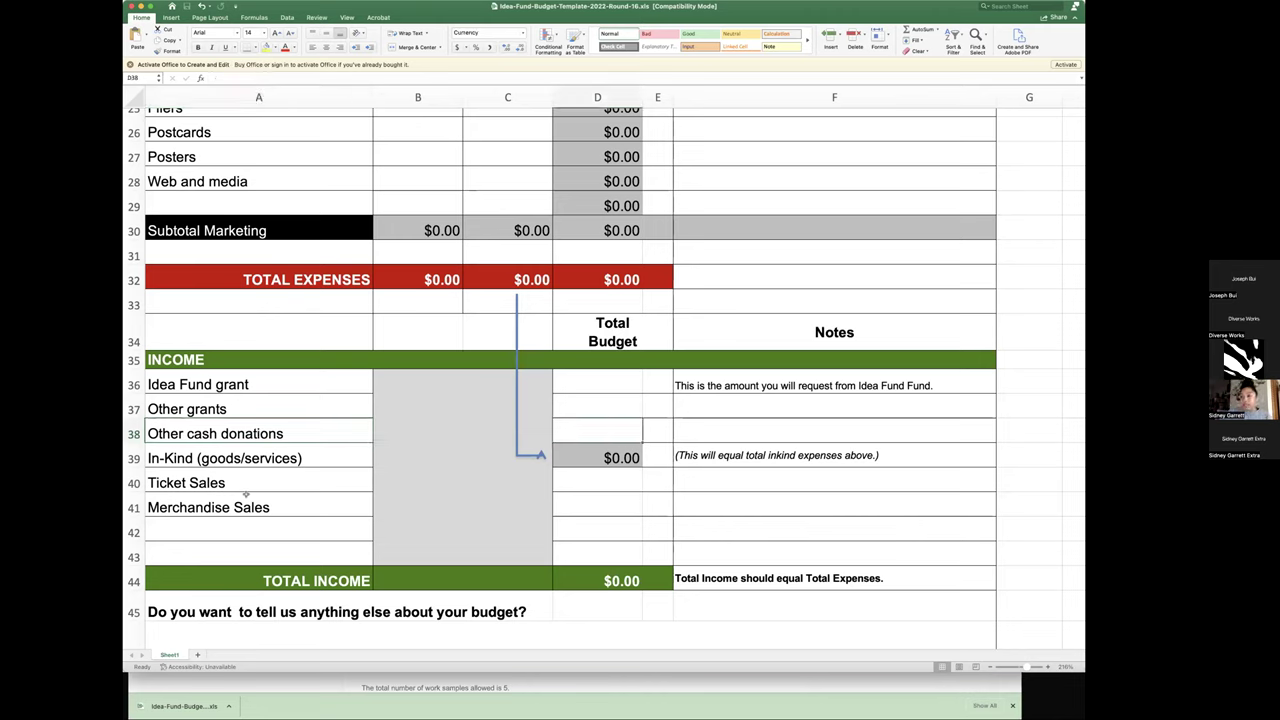
Examine the In-Kind (goods/services), Ticket Sales and Merchandise Sales income rows
left_click(605, 457)
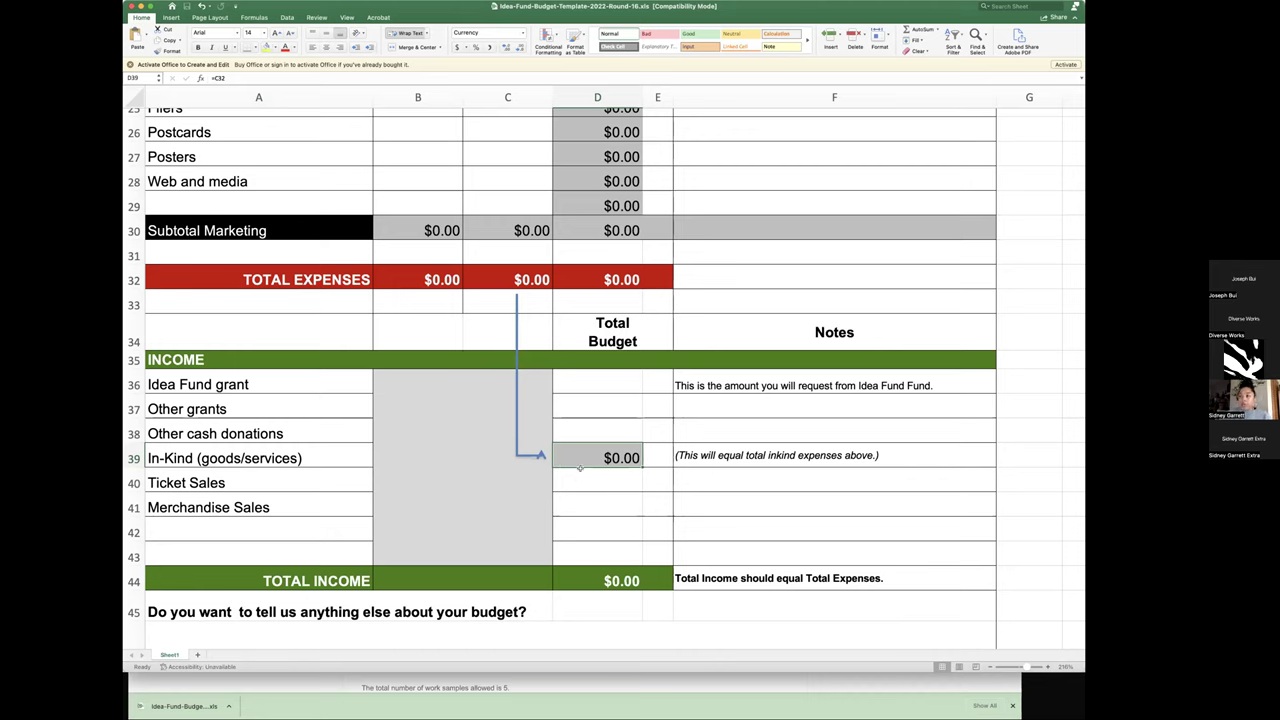
left_click(236, 481)
left_click(256, 508)
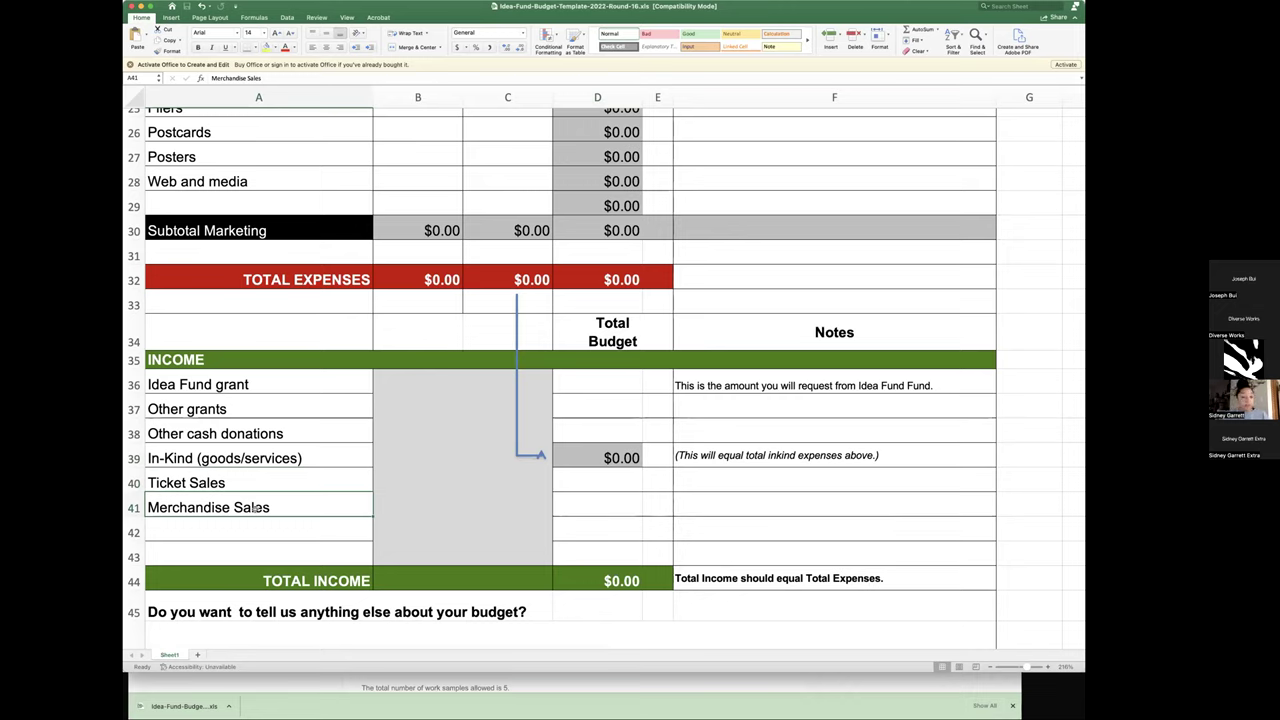
left_click(618, 506)
scroll(680, 566, "down", 1)
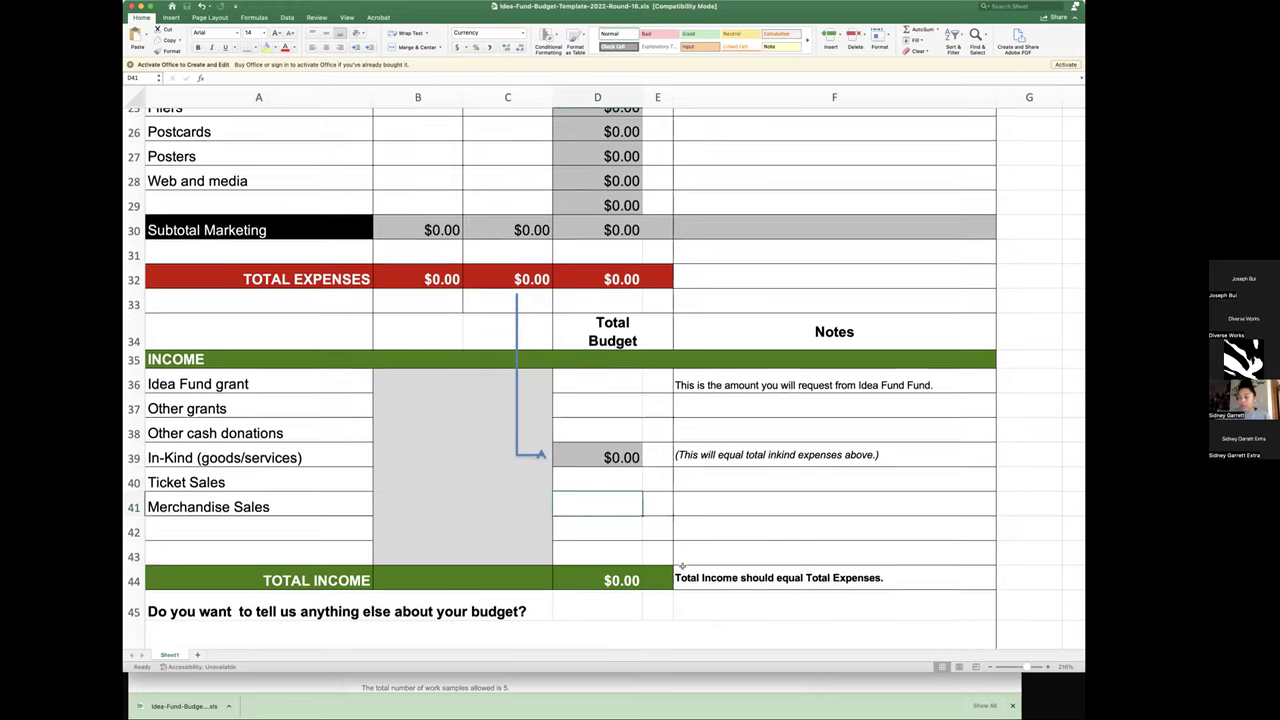
Inspect the Total Income cell and the section below it for additional comments about the budget
left_click(598, 560)
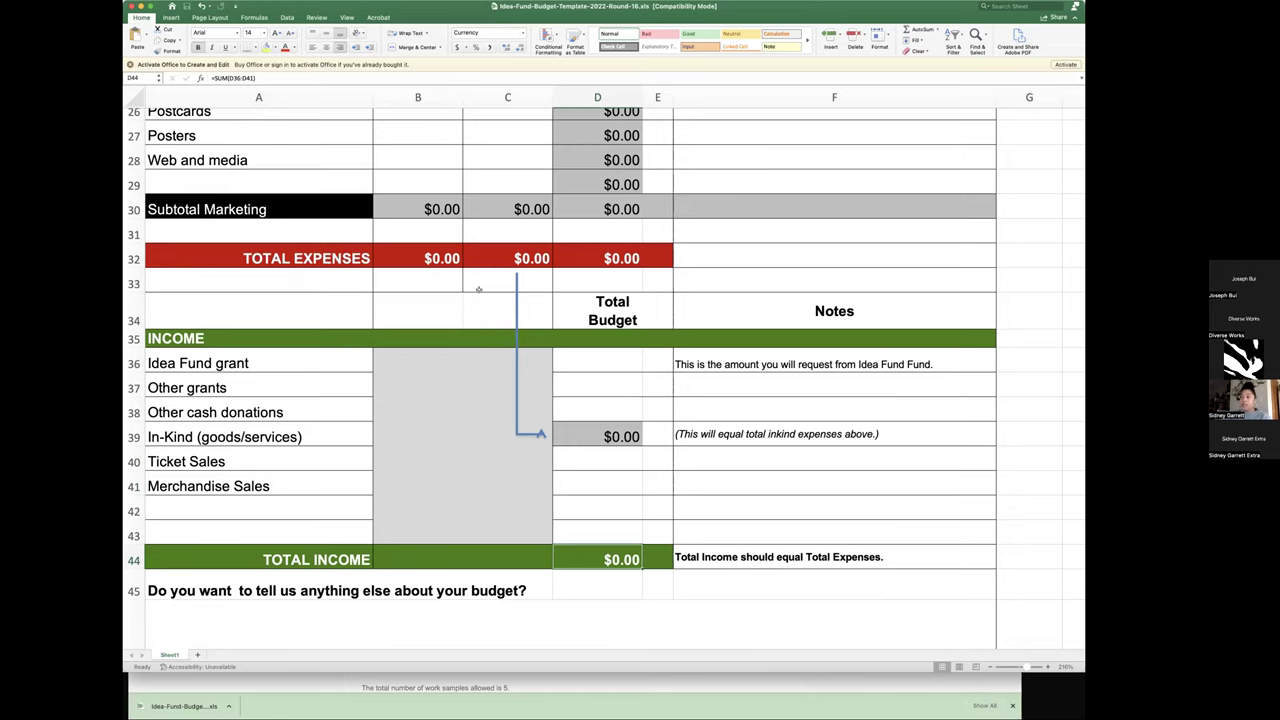
scroll(478, 289, "down", 1)
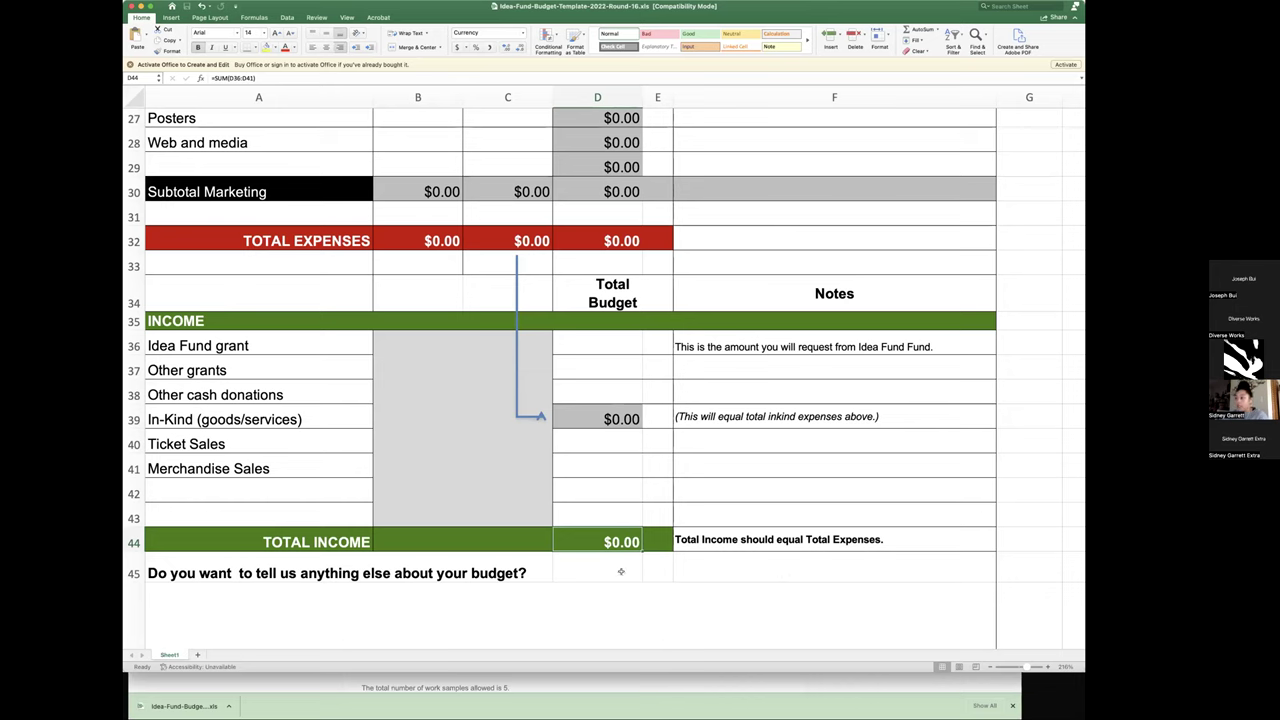
scroll(505, 472, "down", 5)
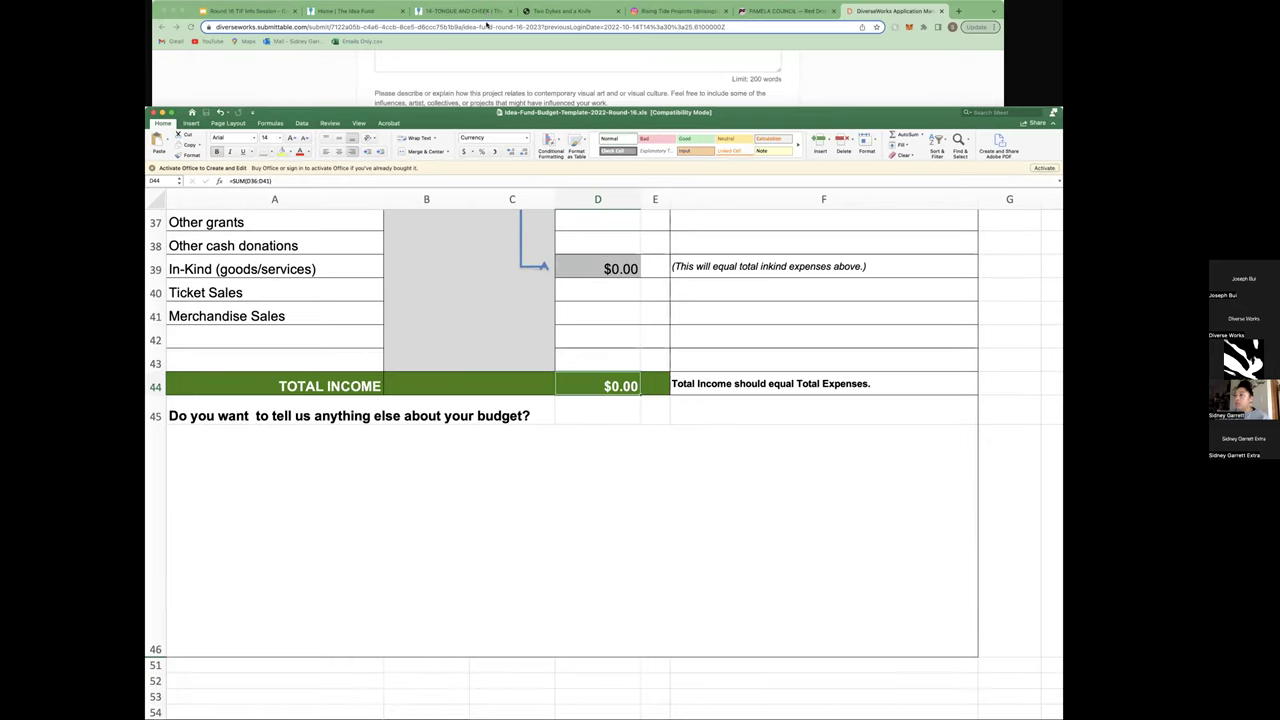
Switch to the grant application in the browser and review its Project Budget, Work Samples, Vimeo Link and Work Samples Descriptions fields
left_click(532, 38)
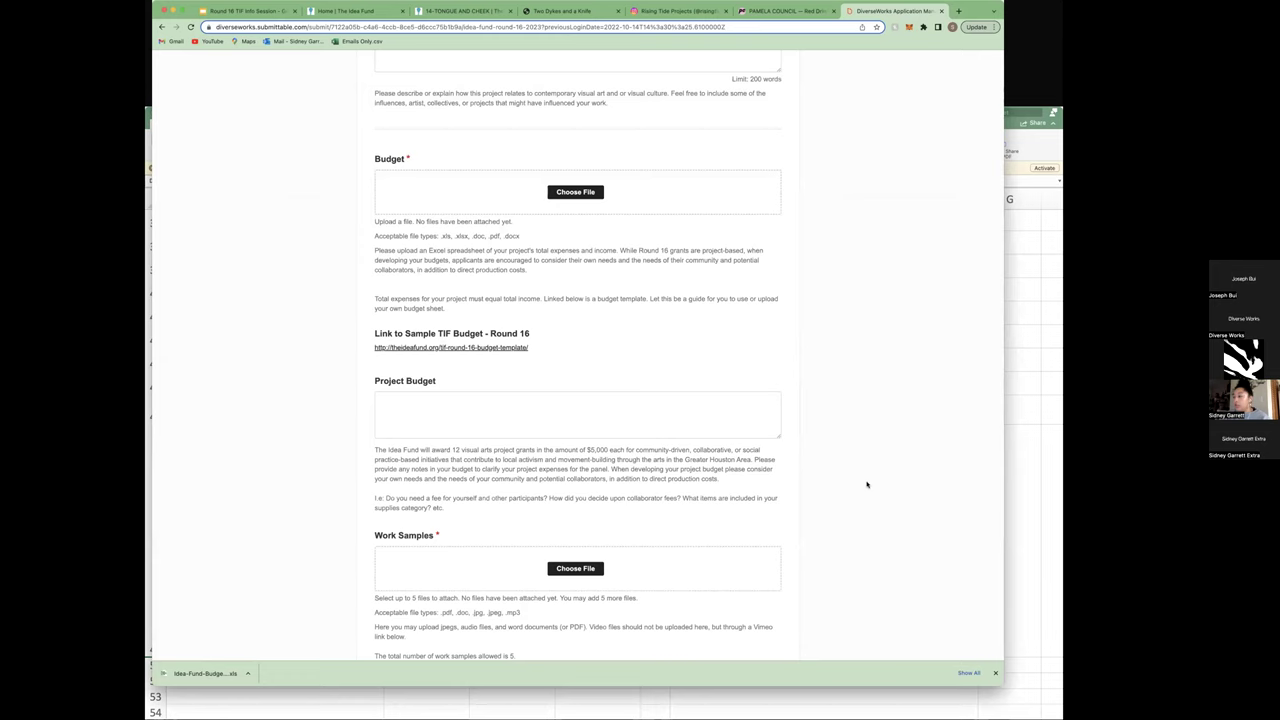
scroll(695, 468, "down", 2)
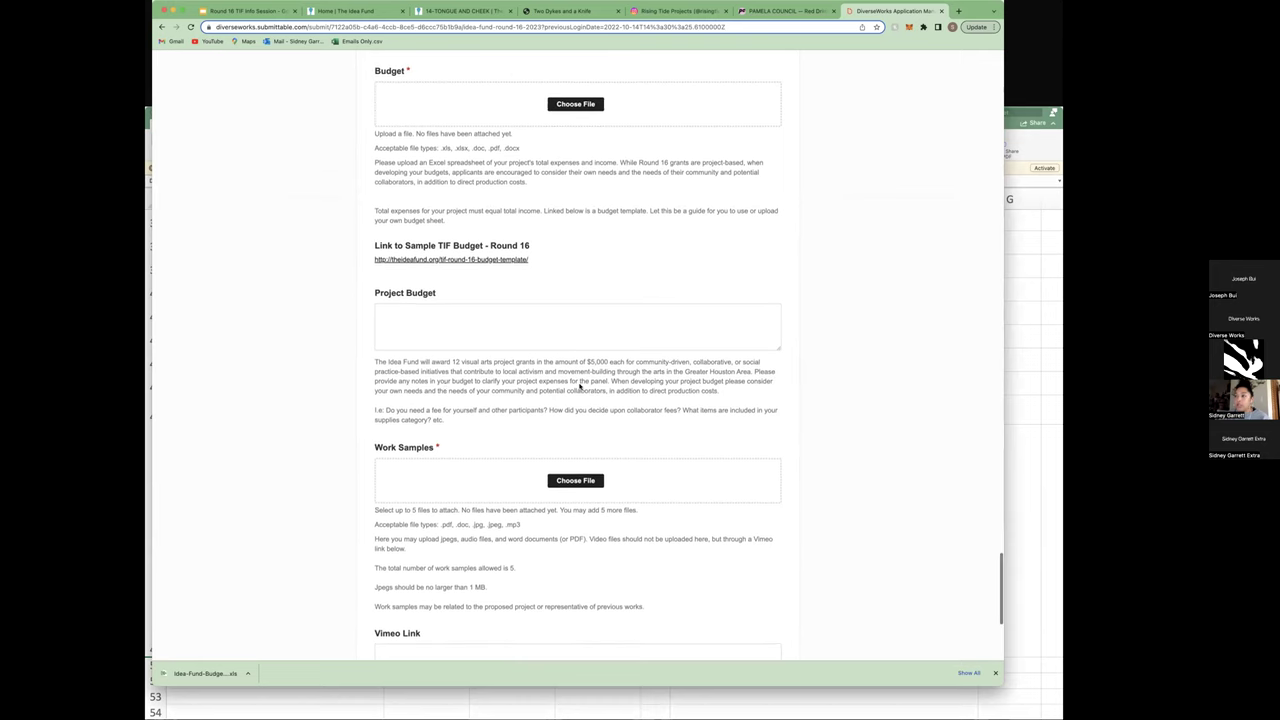
scroll(500, 370, "down", 2)
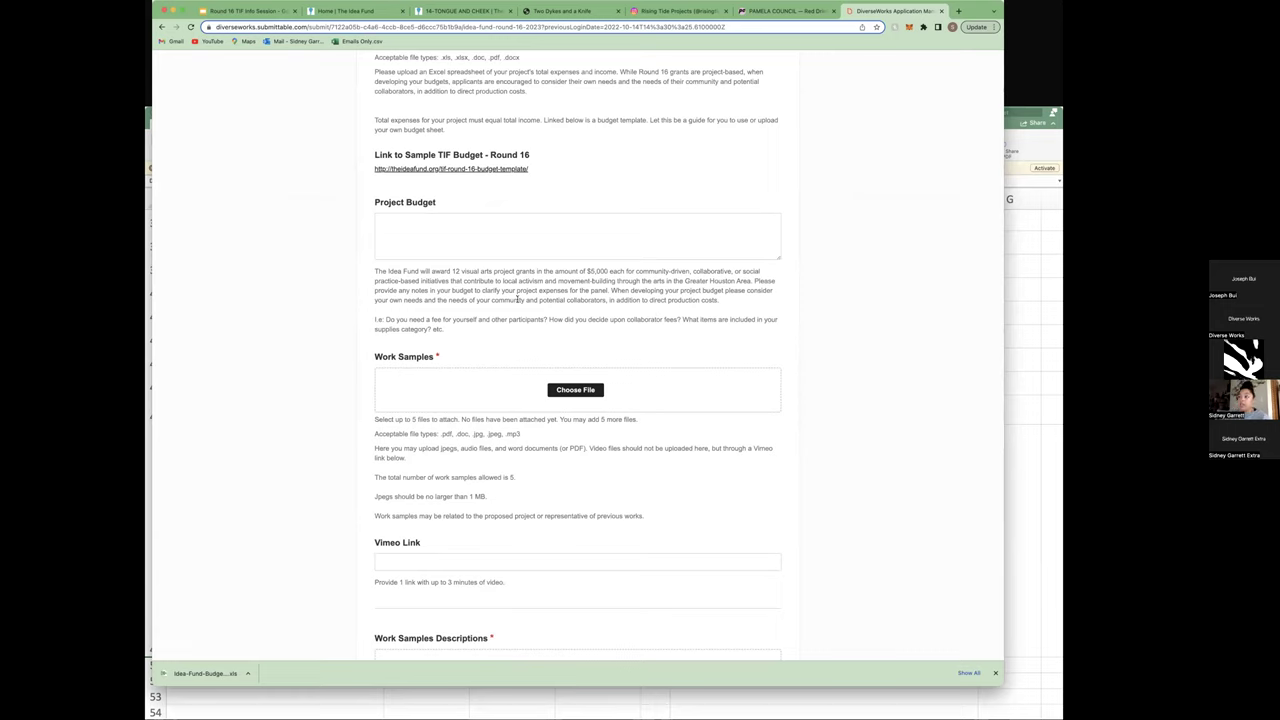
scroll(517, 300, "down", 4)
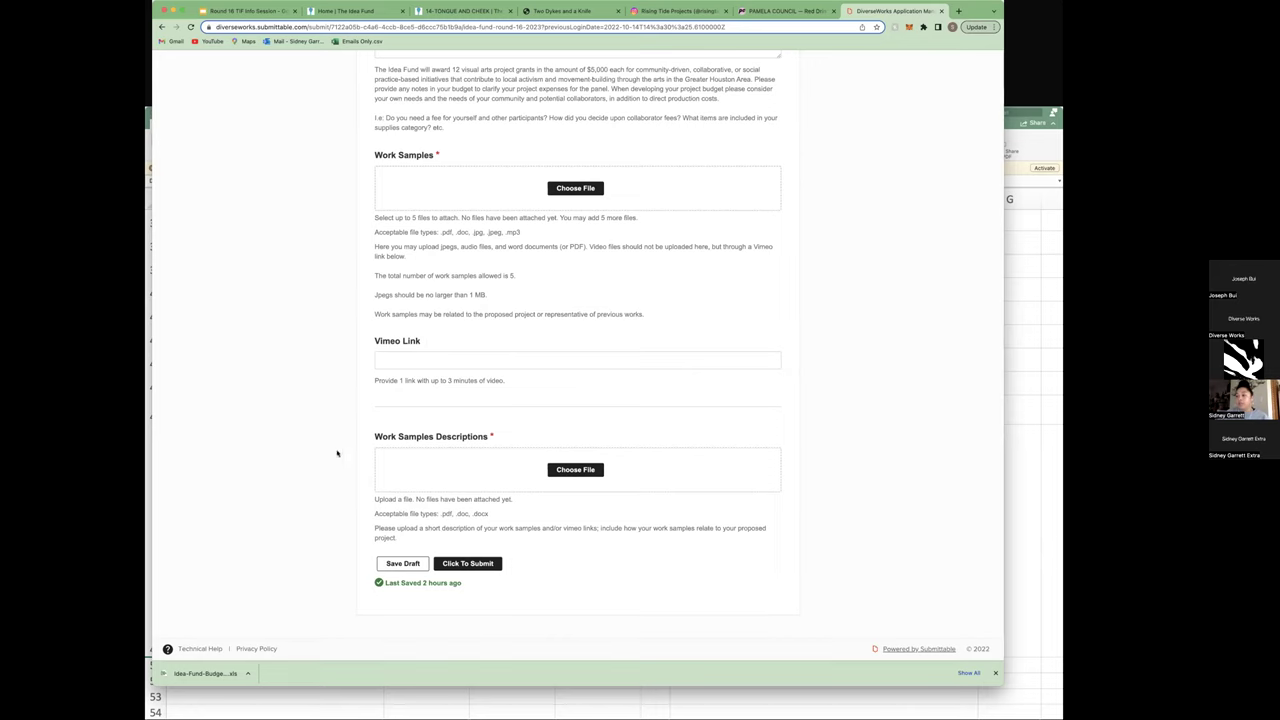
Save the grant application as a draft
scroll(227, 397, "up", 1)
scroll(227, 397, "down", 1)
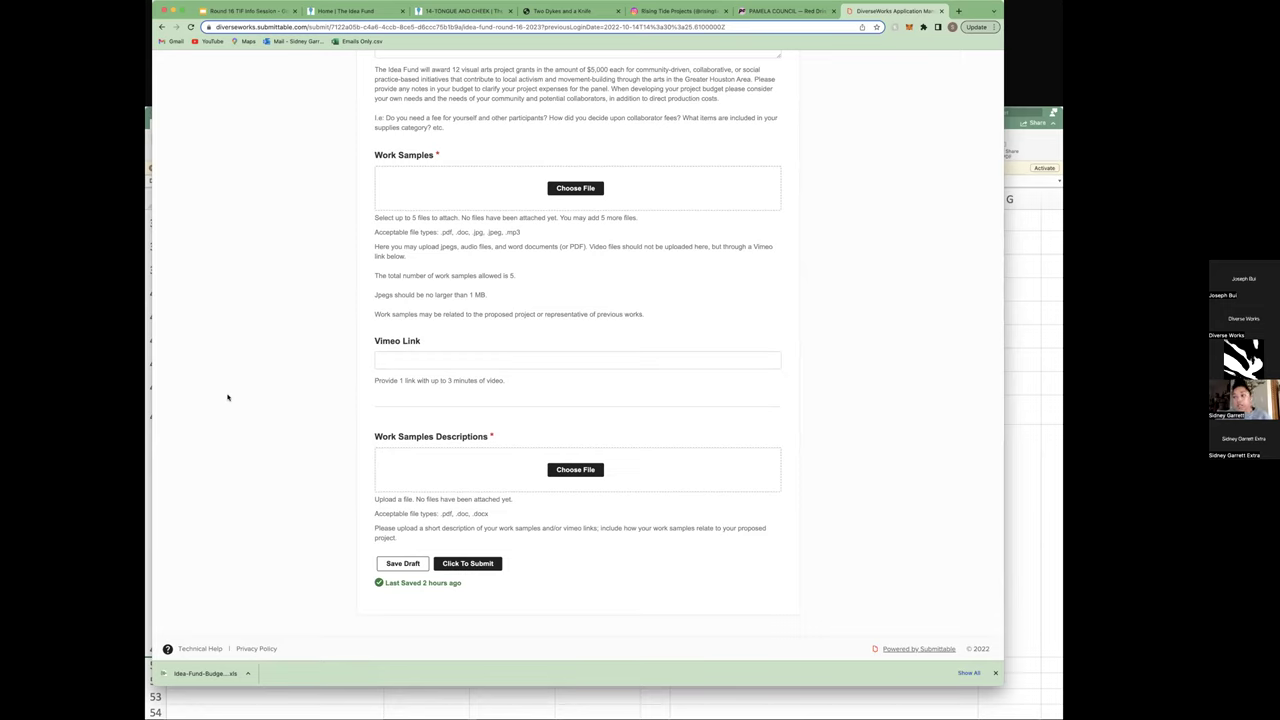
left_click(403, 564)
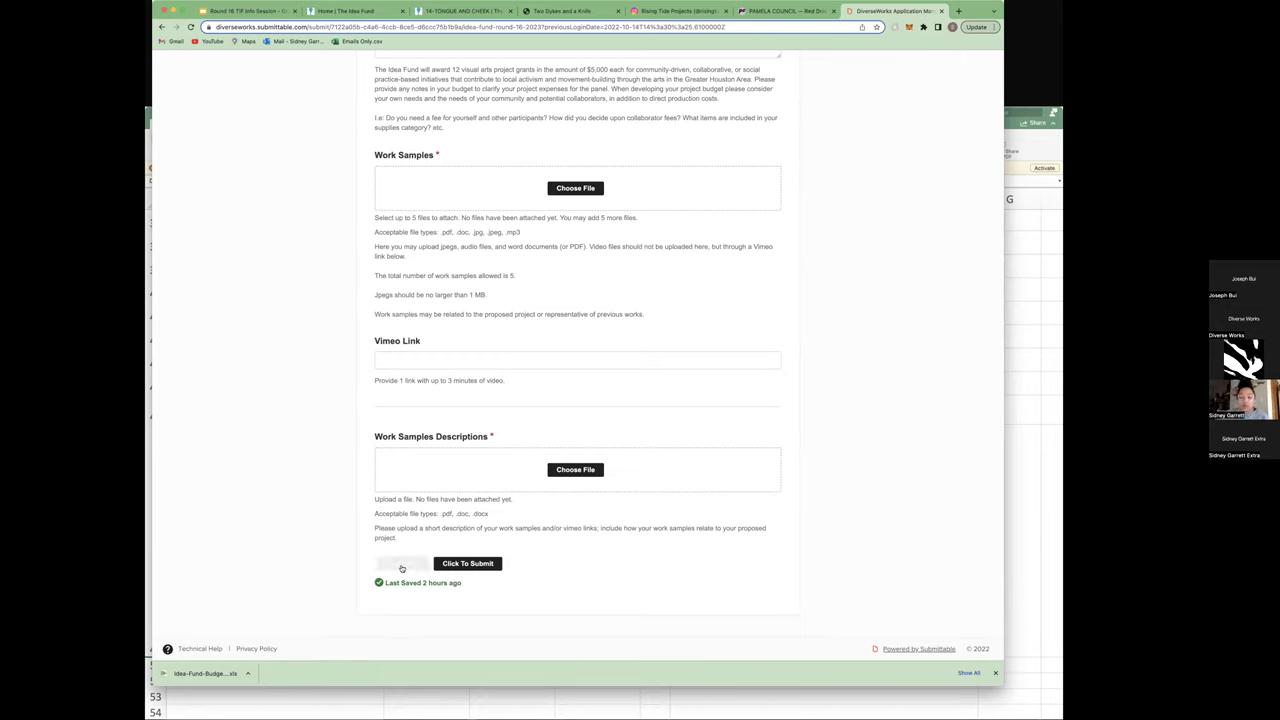